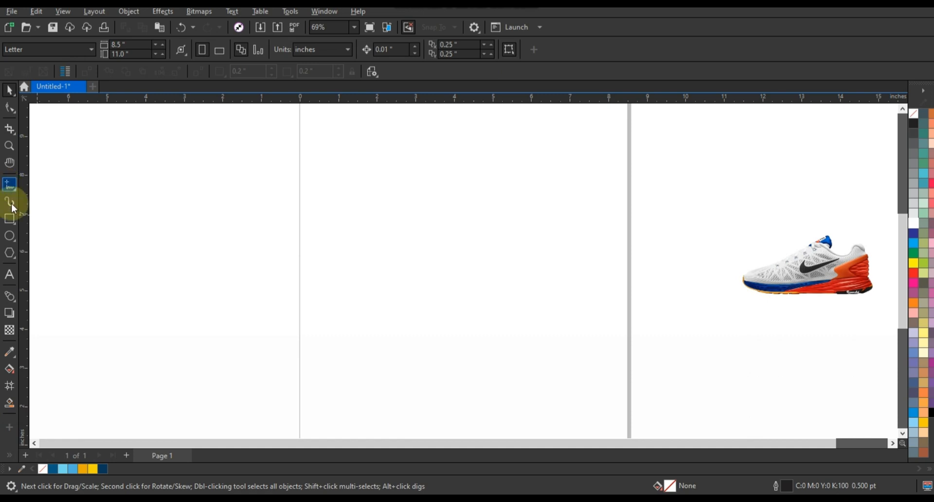
Step: Draw a 7.496-inch square on the page and fill it navy blue (#09375B)
left_click(10, 219)
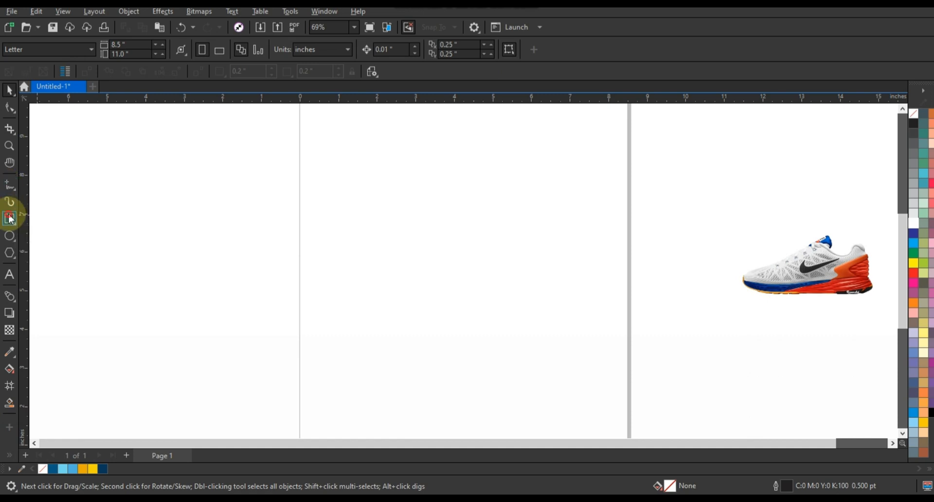
left_click_drag(315, 124, 485, 414)
left_click(10, 89)
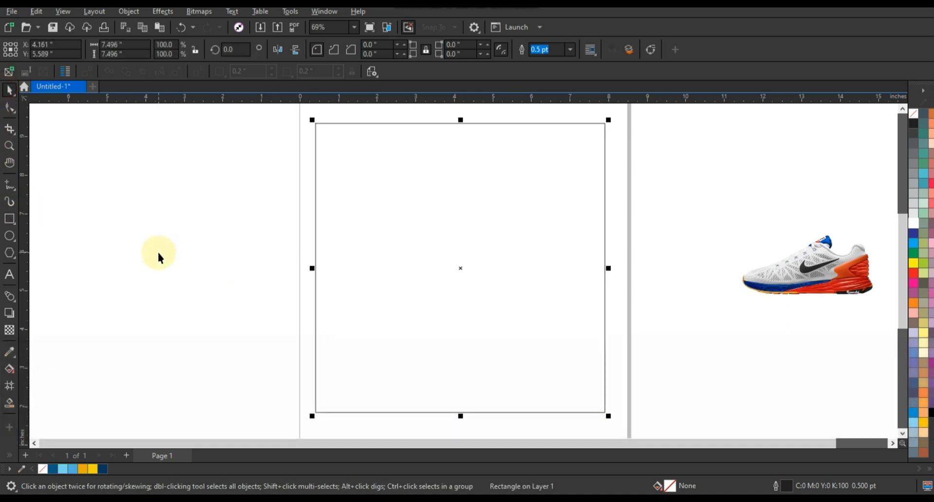
left_click(102, 469)
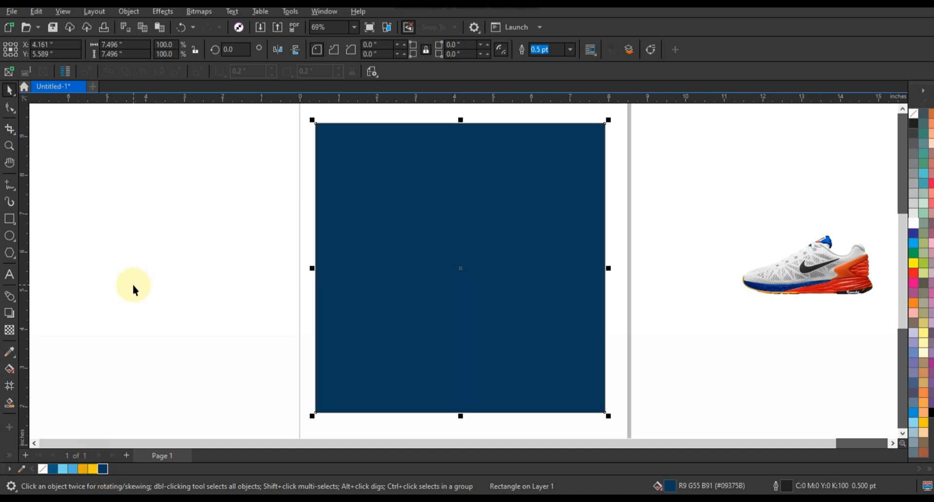
left_click(133, 285)
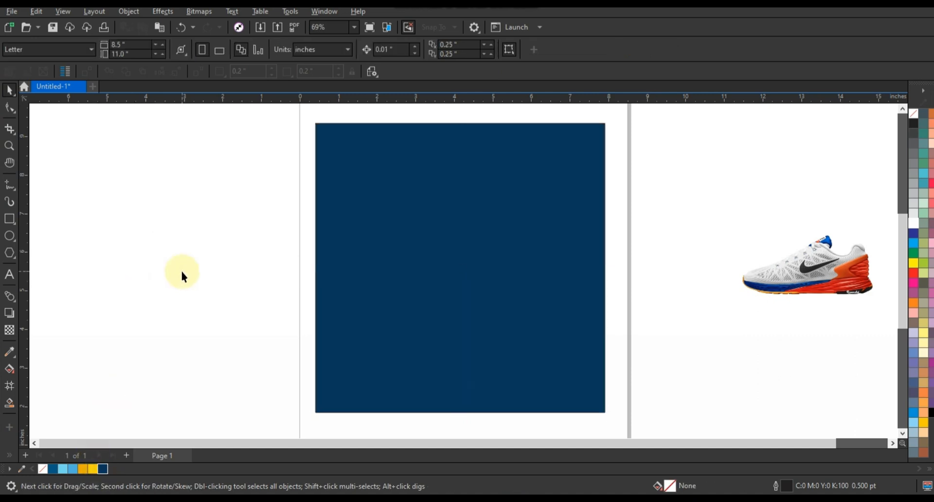
Step: Copy the navy square and paste a copy in place
left_click(604, 251)
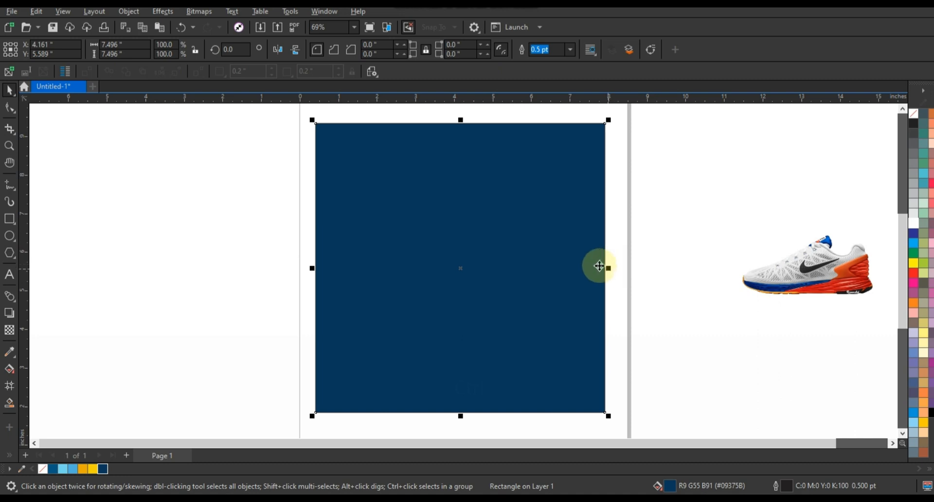
right_click(599, 263)
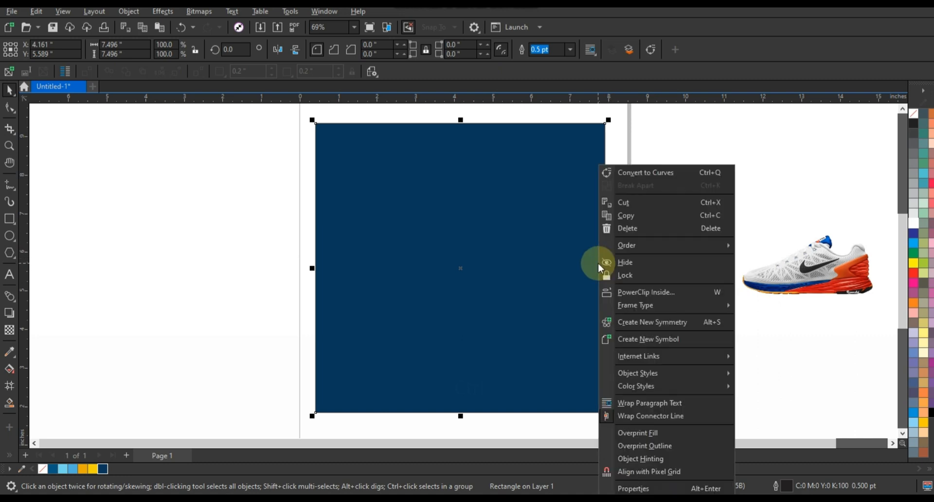
left_click(633, 216)
right_click(205, 214)
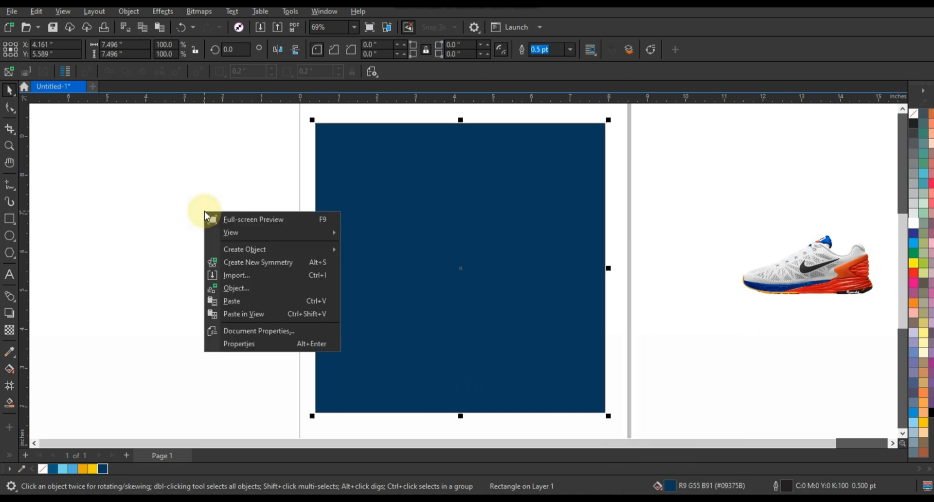
left_click(223, 298)
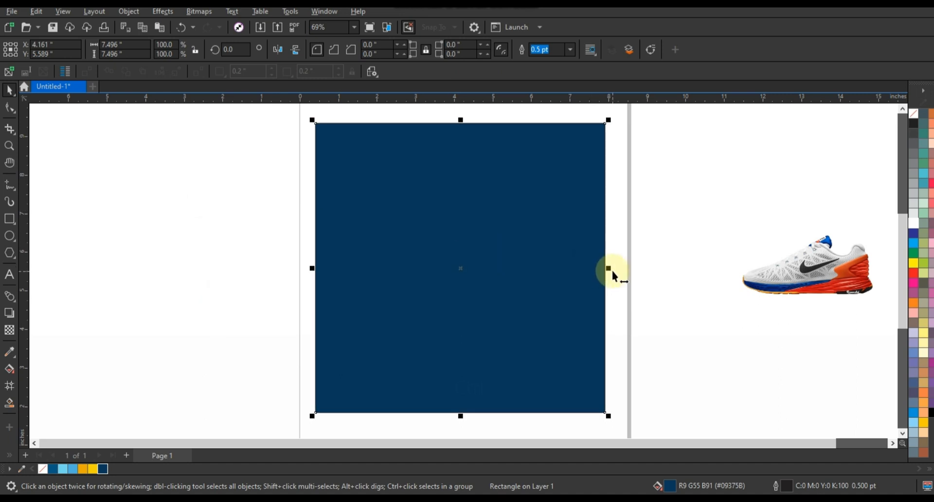
Step: Narrow the copy into a 0.022-inch-wide strip down the square's centre
left_click_drag(605, 271, 465, 272)
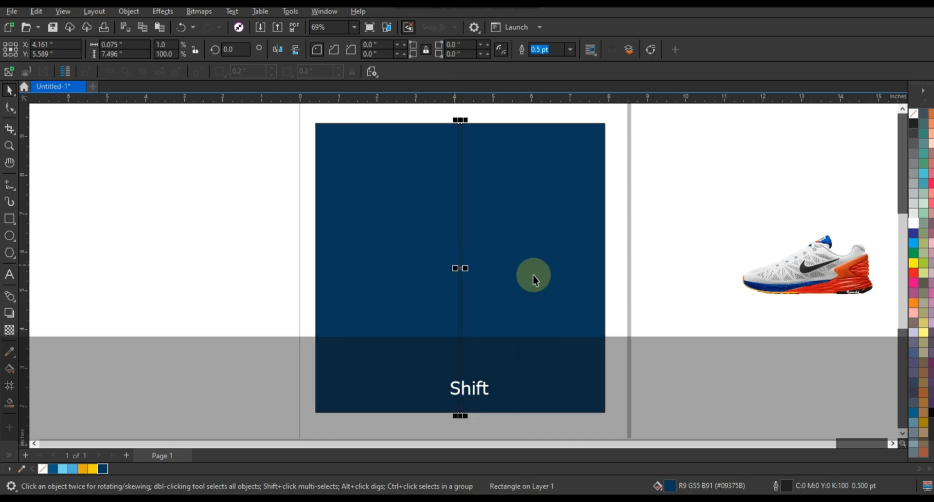
left_click(9, 145)
left_click_drag(421, 244, 516, 298)
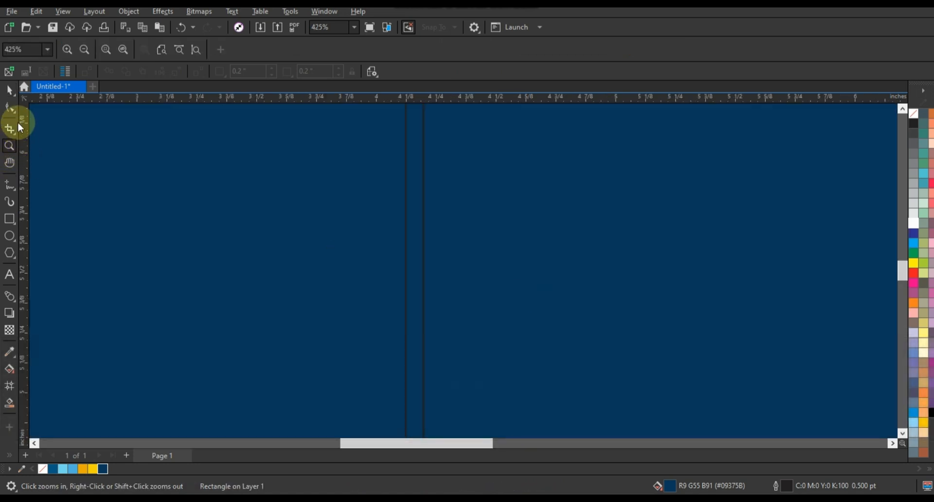
key("space")
left_click_drag(403, 251, 415, 255)
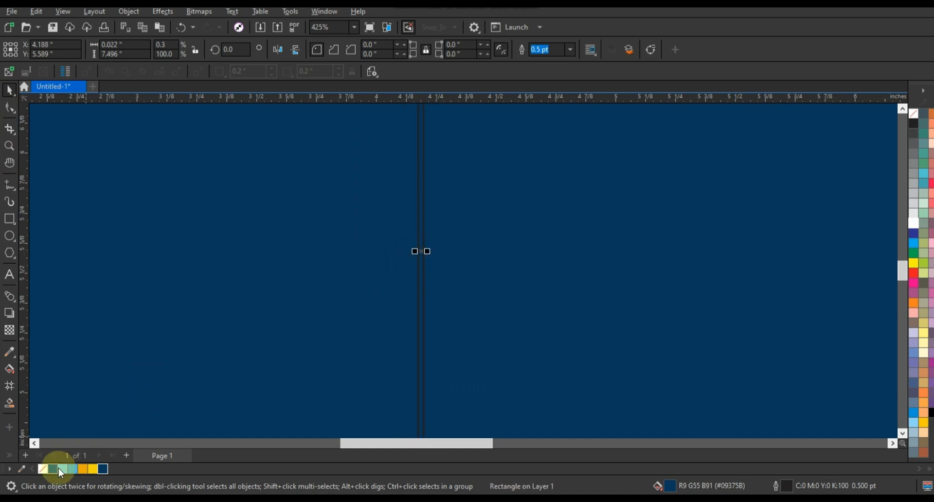
Step: Fill the thin strip light blue (#50B1DC) and remove its outline
left_click(74, 468)
key("shift+F2")
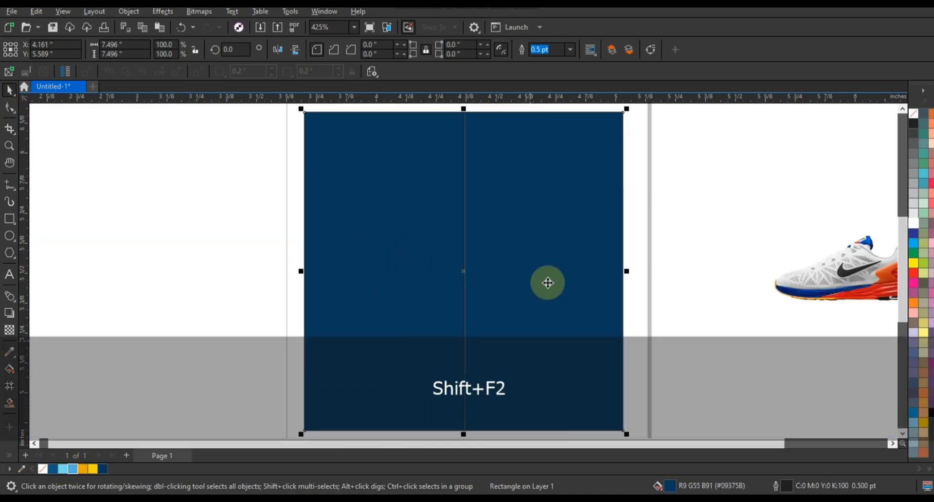
key("Escape")
left_click(466, 232)
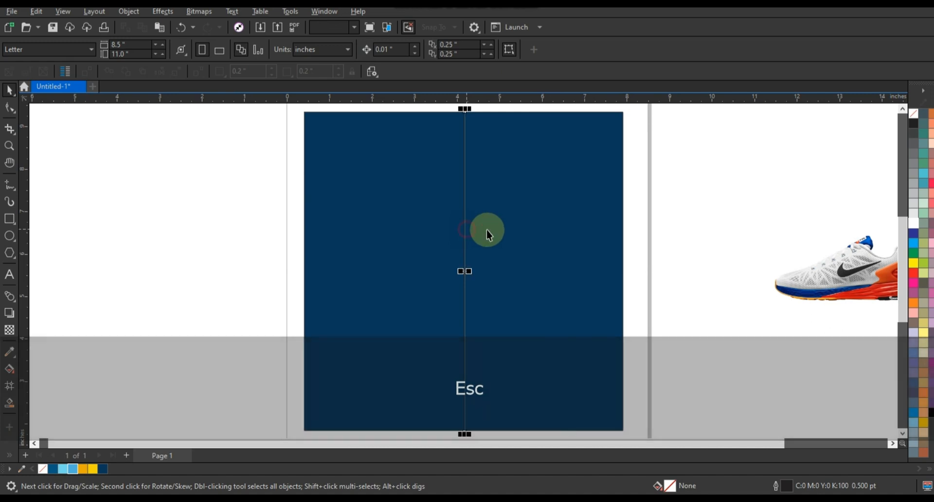
right_click(912, 122)
left_click(894, 119)
left_click(902, 108)
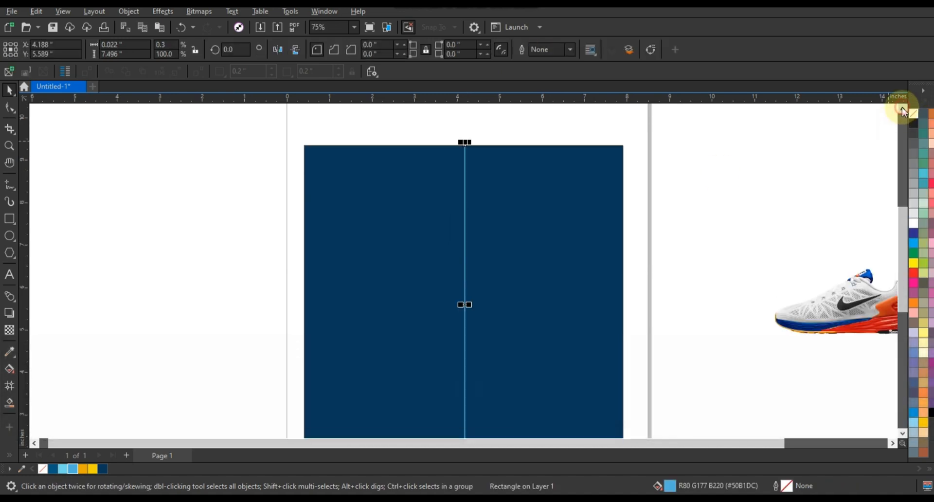
Step: Stretch the strip to 8.044 inches, duplicate it, centre the pair on the square, and copy it right
mouse_move(466, 139)
left_mouse_down()
mouse_move(469, 126)
mouse_move(463, 144)
mouse_move(453, 142)
left_mouse_up()
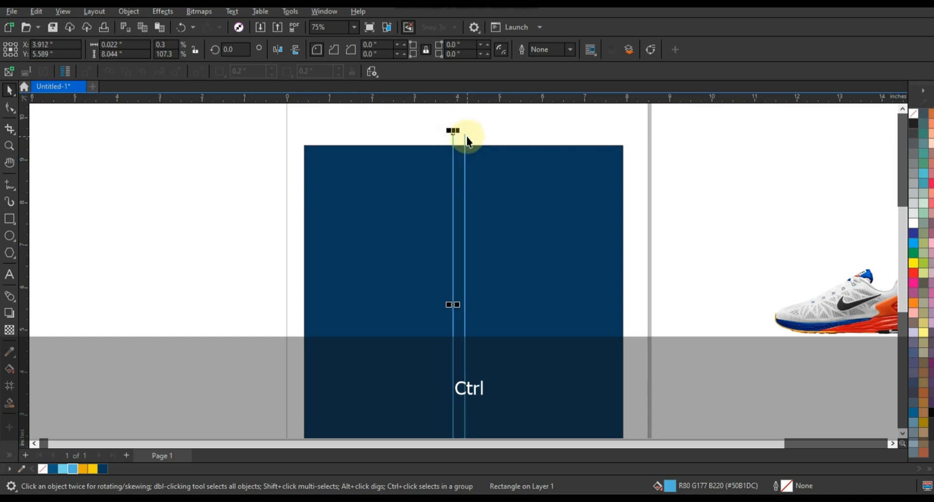
left_click(465, 137, "shift")
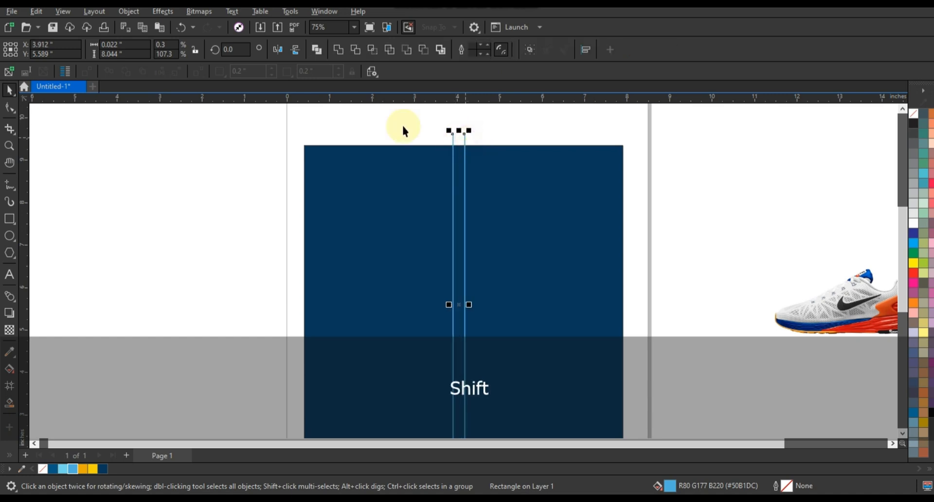
left_click(510, 161, "shift")
key("c")
key("e")
left_click(466, 142)
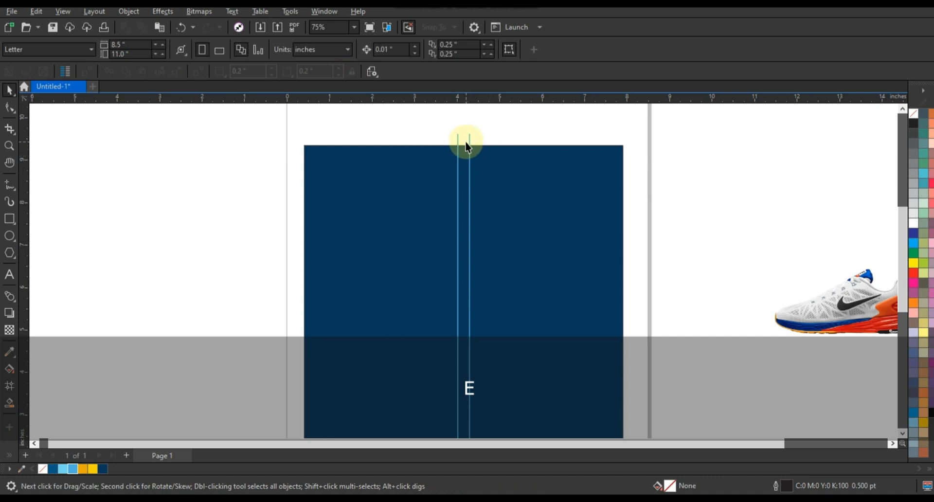
left_click_drag(469, 140, 494, 151)
Step: Repeat the line-pair copy twice and stretch the combined stripes vertically
key("ctrl+r")
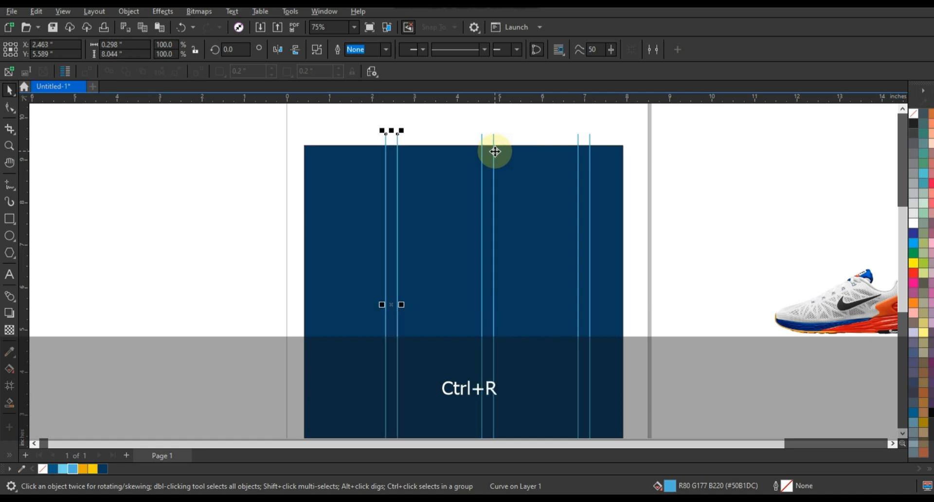
key("ctrl+r")
left_click(396, 140, "shift")
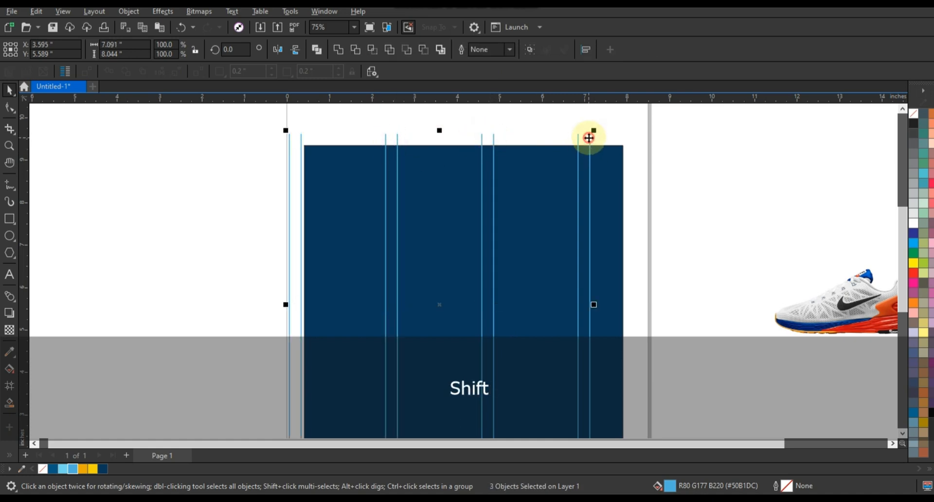
left_click(338, 49)
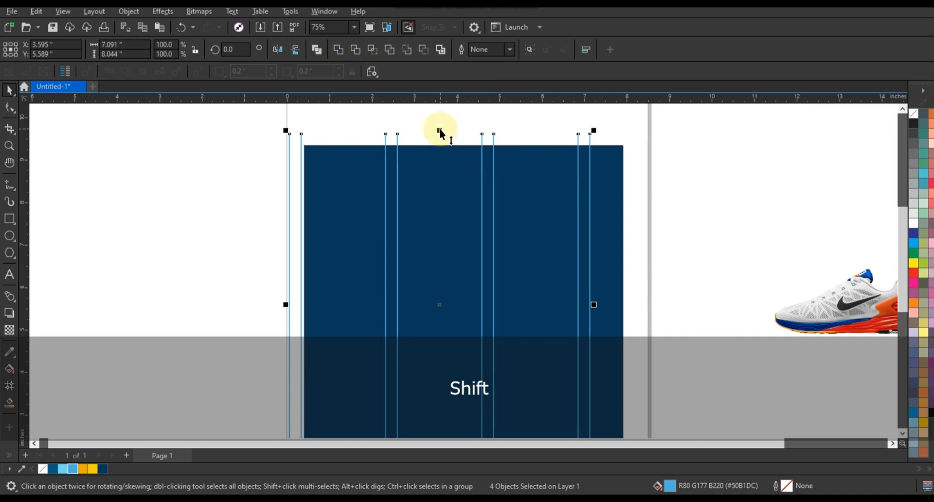
left_click_drag(440, 130, 444, 112)
left_click_drag(594, 113, 592, 127)
Step: Centre the stripes and scale them to fit the navy square, then reselect them
key("c")
left_click(668, 154)
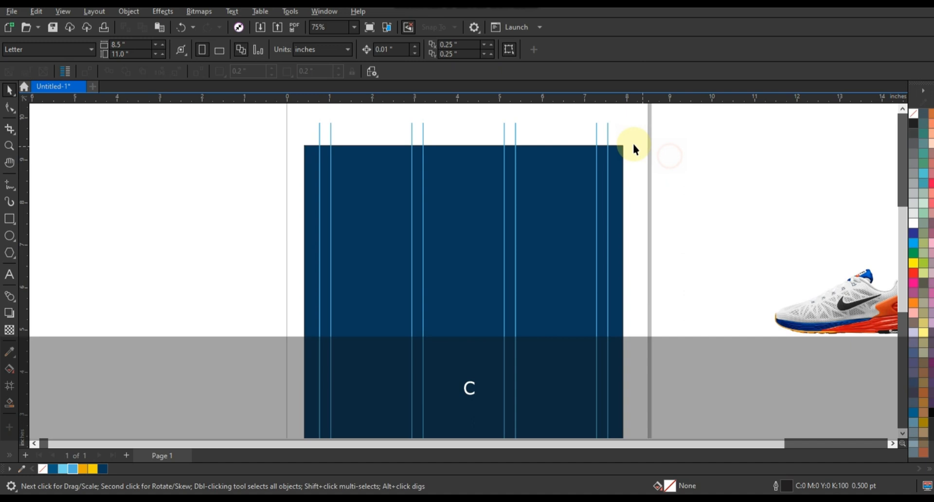
left_click(608, 141)
left_click_drag(612, 120, 556, 367)
left_click(600, 138)
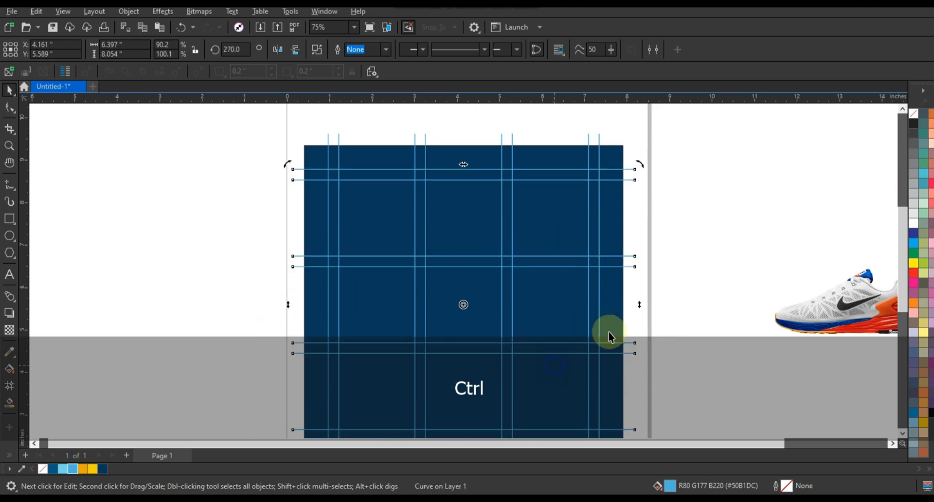
left_click(599, 141, "shift")
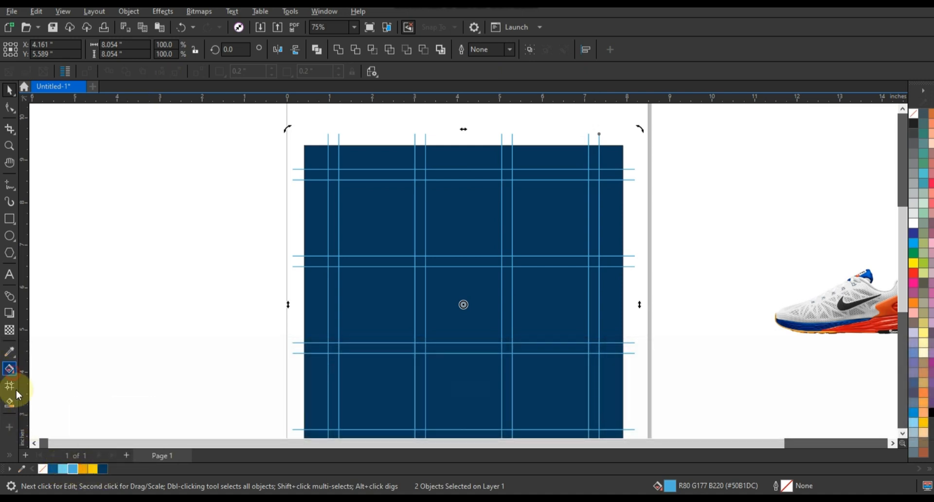
Step: Recolour the grid lines a darker blue (#1C7196)
left_click(9, 369)
left_click(135, 49)
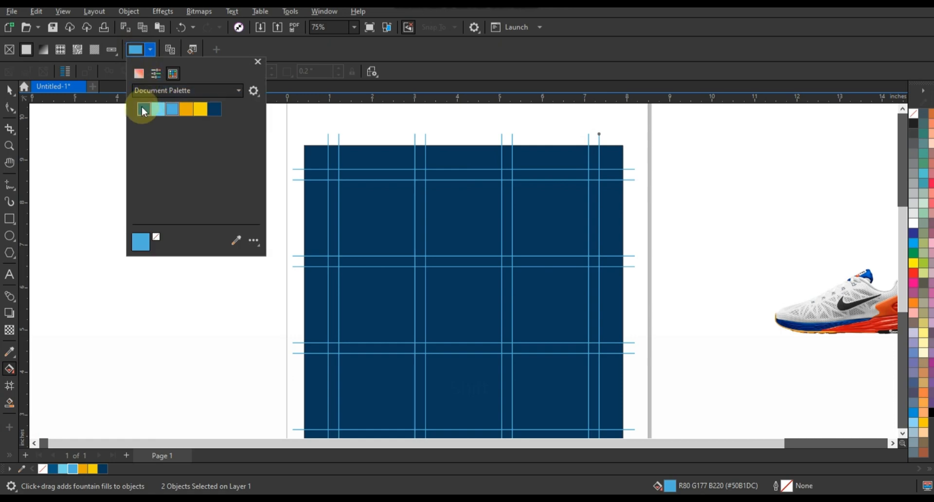
left_click(139, 74)
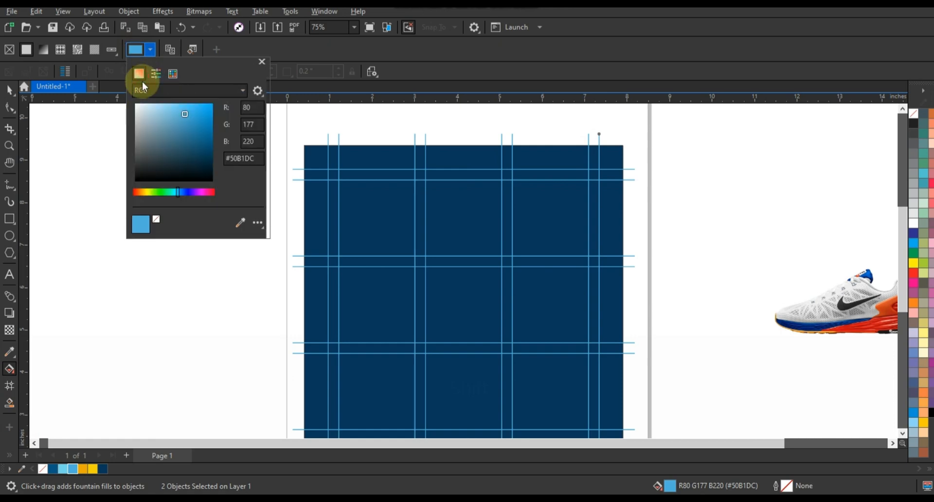
left_click(187, 115)
left_click(200, 136)
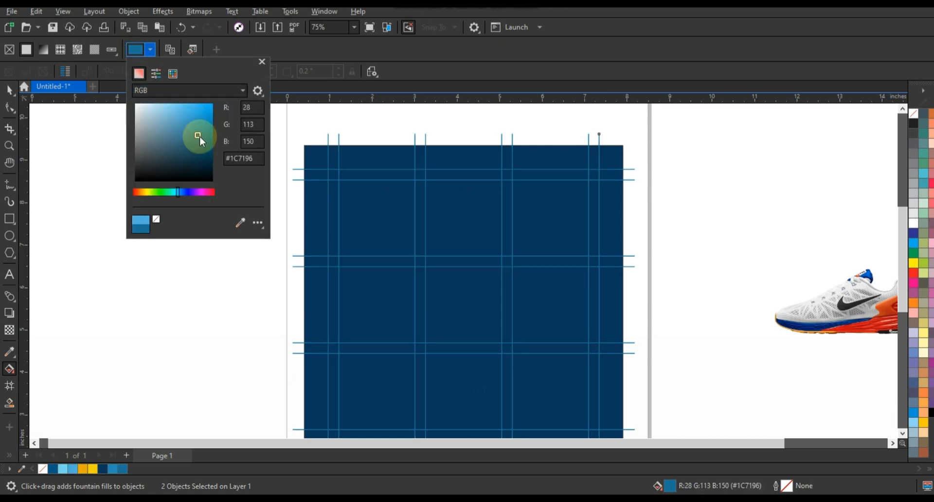
left_click(9, 90)
Step: PowerClip the grid lines inside the navy background rectangle
left_click(324, 161)
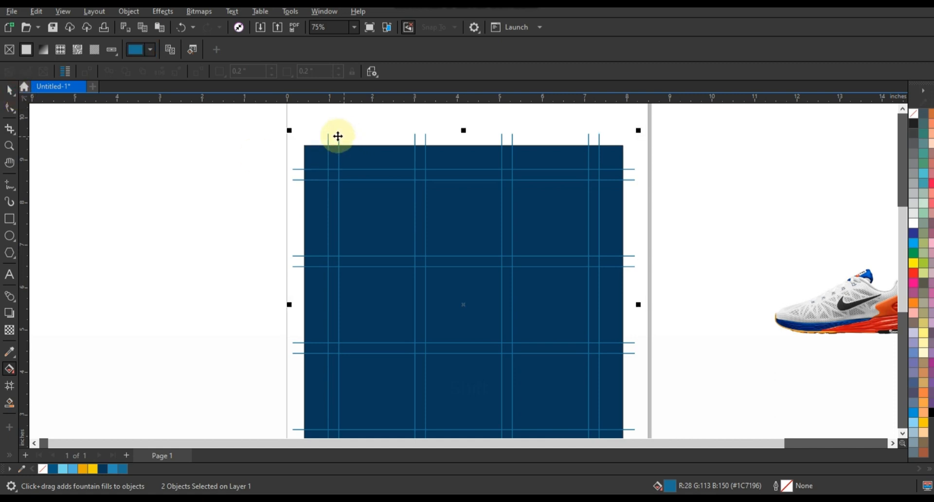
right_click(337, 136)
left_click(388, 277)
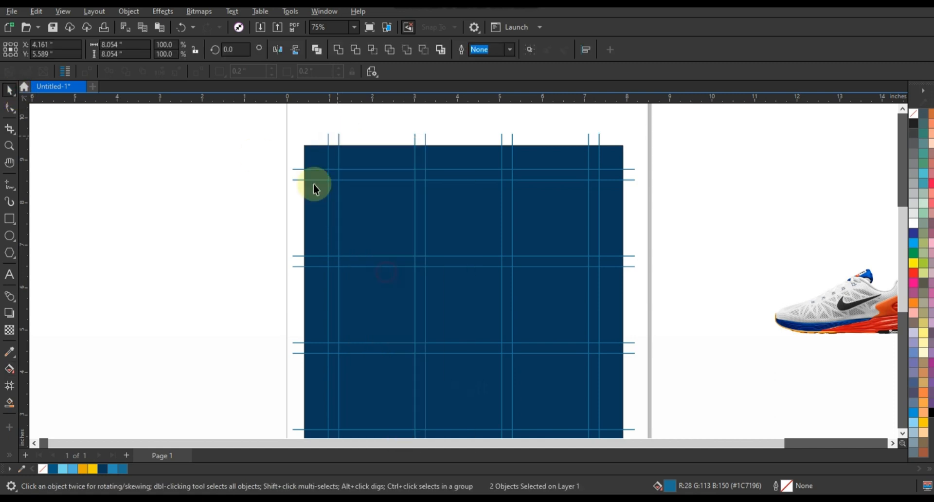
left_click(313, 183)
left_click(246, 165)
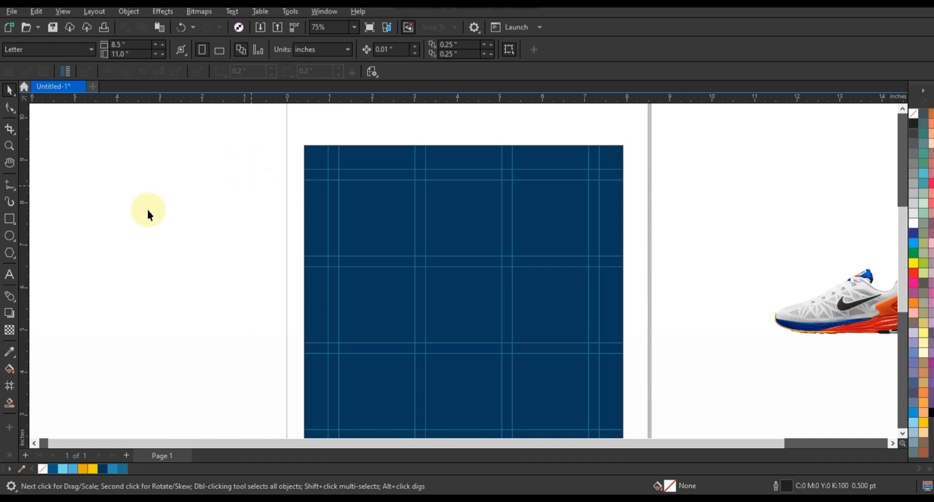
Step: Draw a panel at the background's top-left and give it a left-to-right light-blue gradient
left_click(9, 219)
left_click_drag(304, 154, 397, 281)
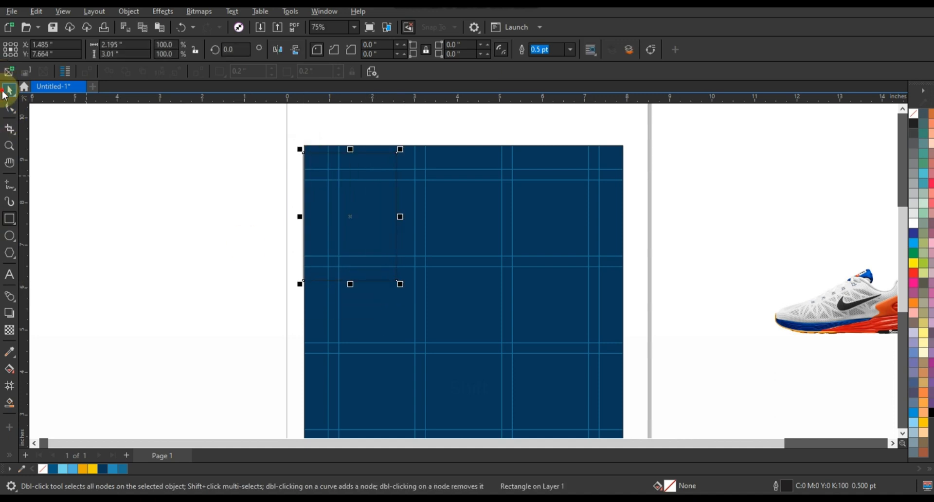
left_click(7, 91)
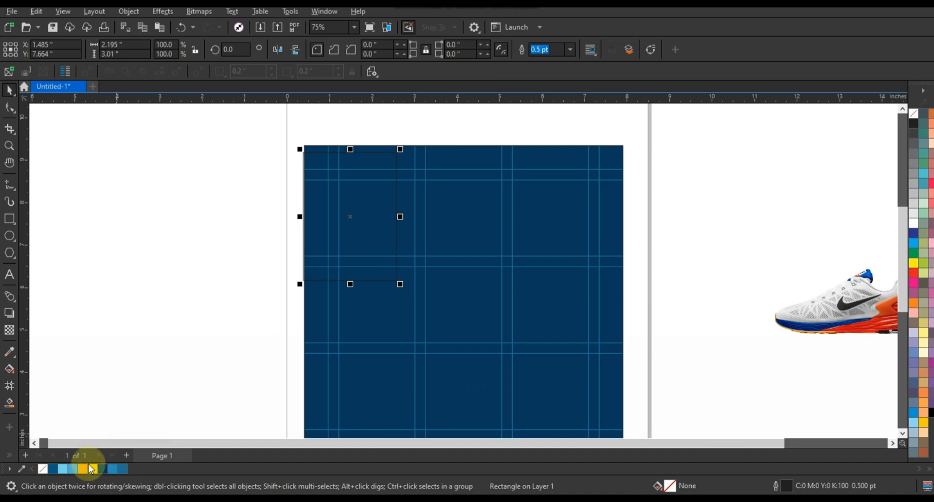
left_click(66, 467)
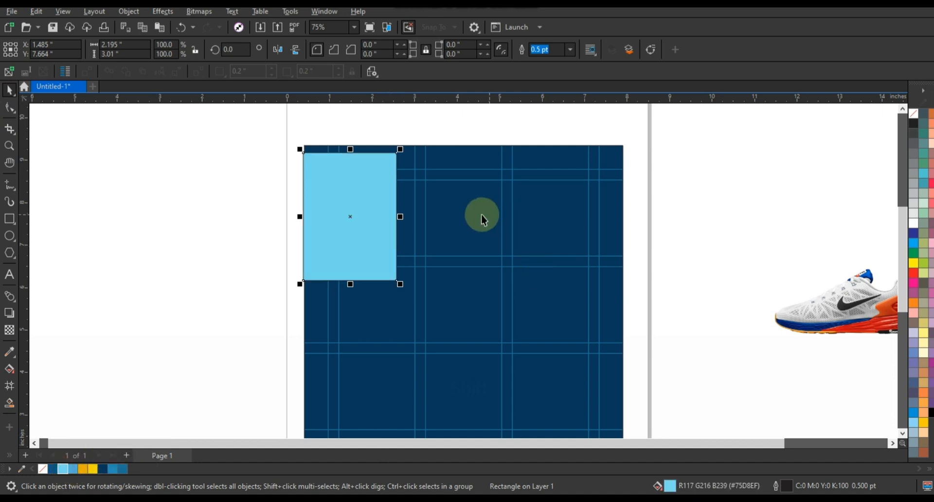
key("g")
left_click_drag(322, 222, 360, 222)
Step: Align the panel left, remove its outline, resize it to 1.949 × 3.272 inches, and duplicate it
left_click(10, 89)
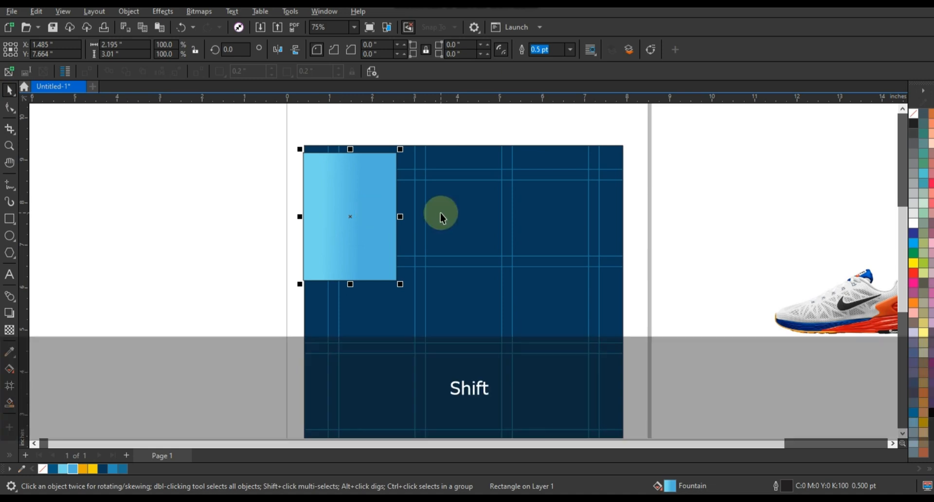
left_click(439, 212, "shift")
key("l")
left_click(389, 220)
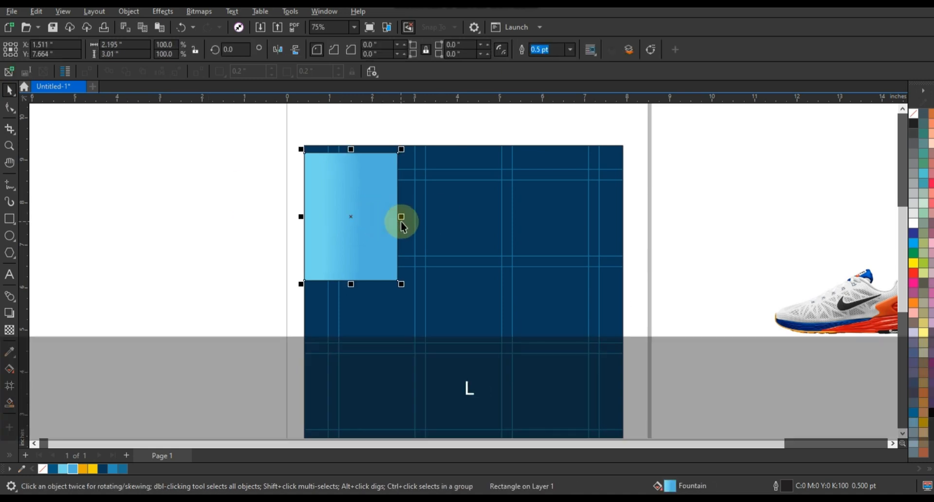
left_click_drag(400, 219, 390, 217)
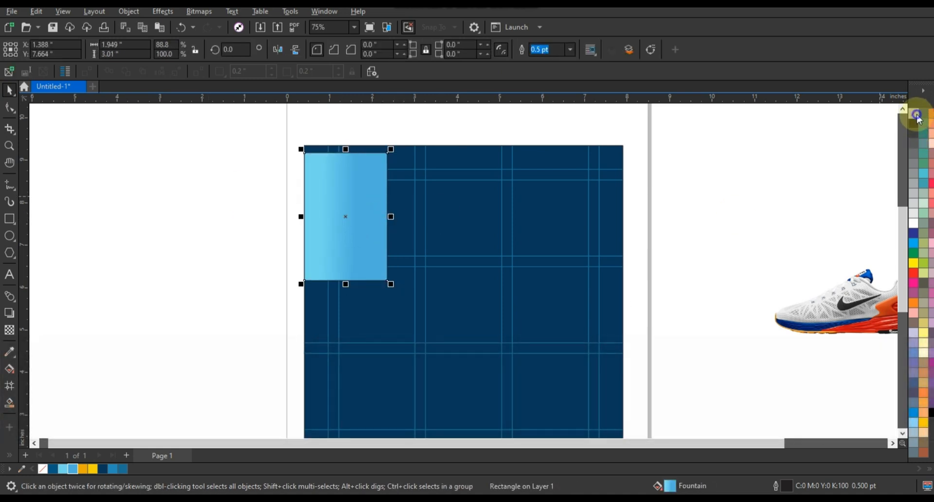
right_click(917, 118)
left_click(890, 123)
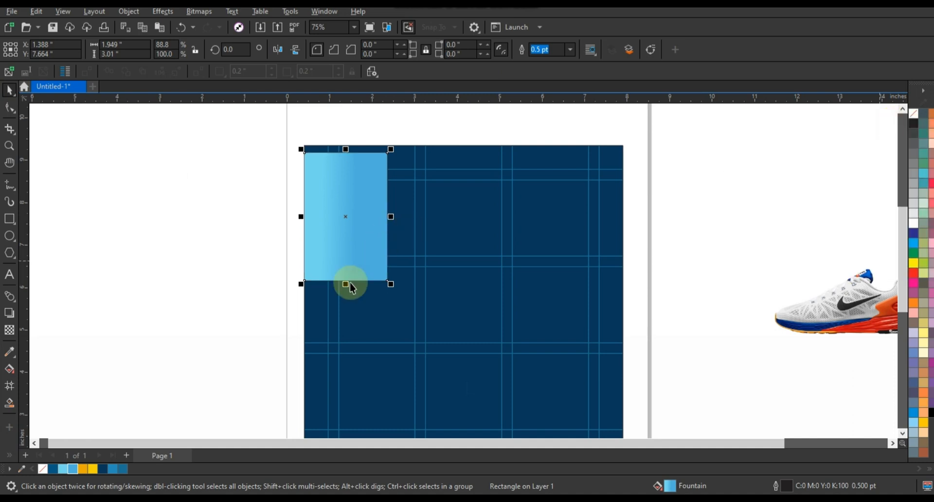
left_click_drag(347, 285, 344, 294)
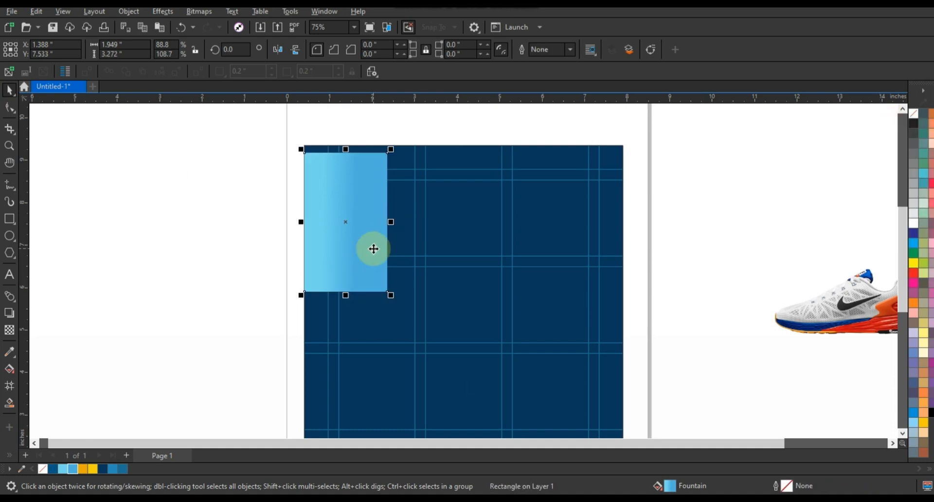
key("KP_Add")
left_click(472, 259, "shift")
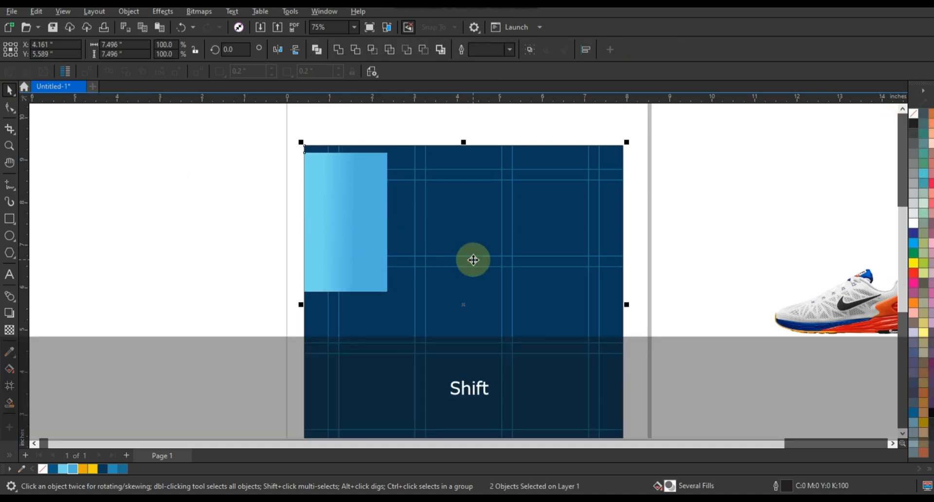
Step: Align the copied panel to the background's bottom-right corner and widen it to 3.559 inches
key("r")
key("b")
left_click(539, 382)
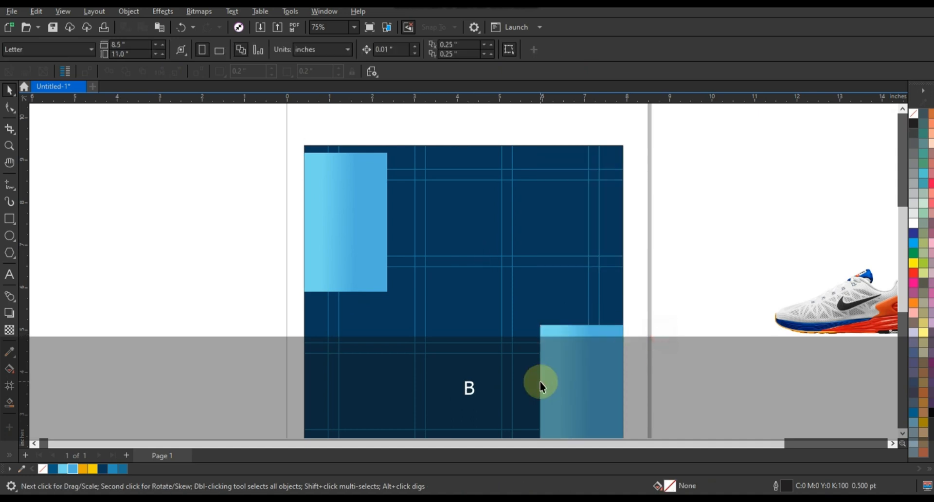
left_click_drag(537, 394, 470, 395)
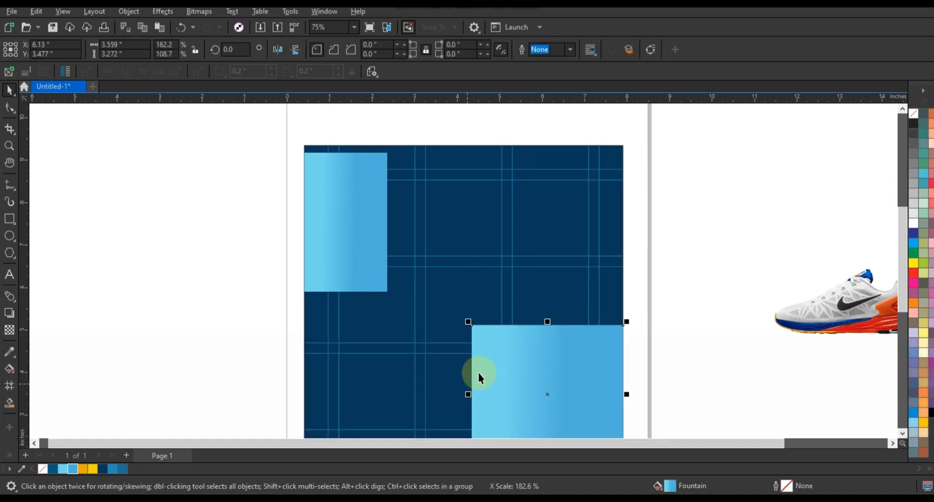
Step: Give the widened panel a yellow-to-orange gradient fill
left_click(83, 468)
key("g")
left_click_drag(602, 411, 485, 371)
left_click_drag(92, 469, 480, 360)
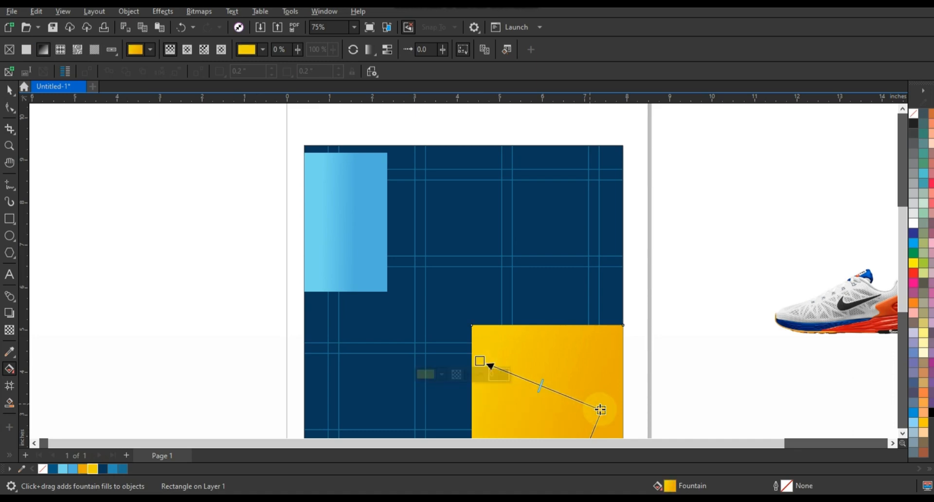
left_click_drag(596, 410, 592, 407)
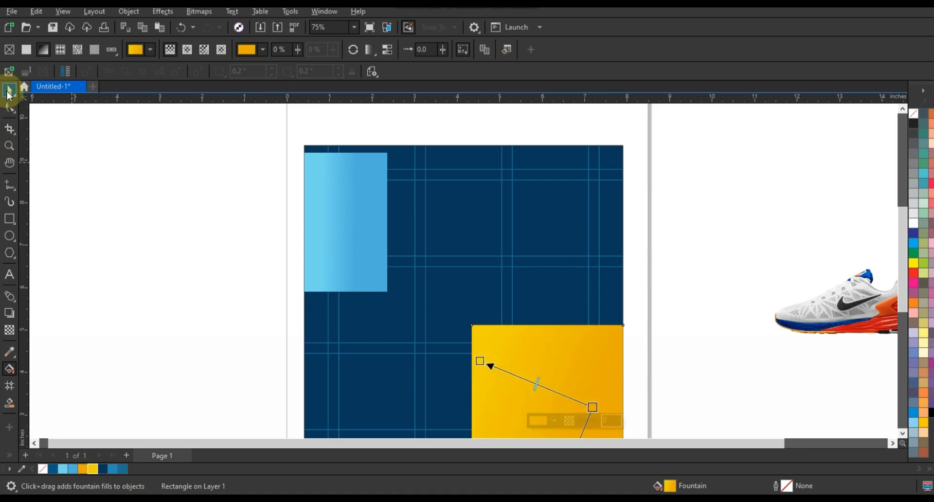
left_click(8, 91)
left_click(154, 245)
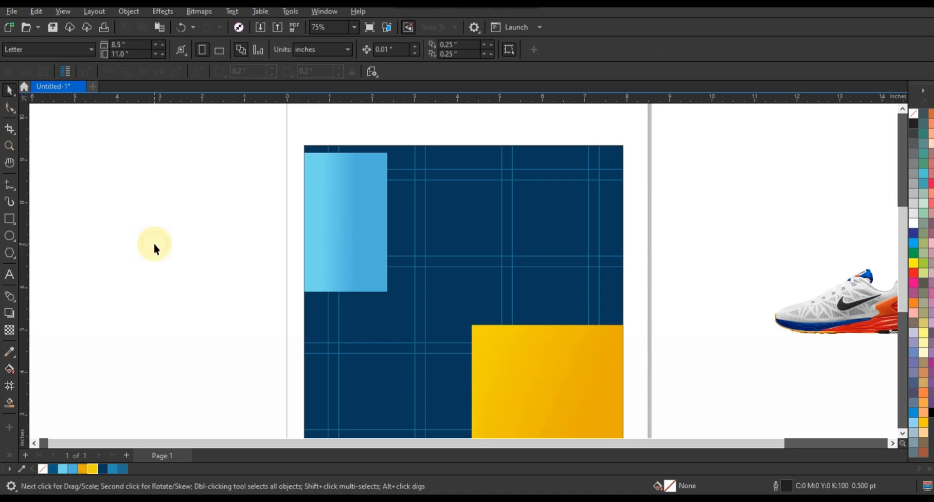
Step: Give both panels a perspective drop shadow at 63 opacity, then break the shadow apart
left_click(503, 363)
left_click(358, 265, "shift")
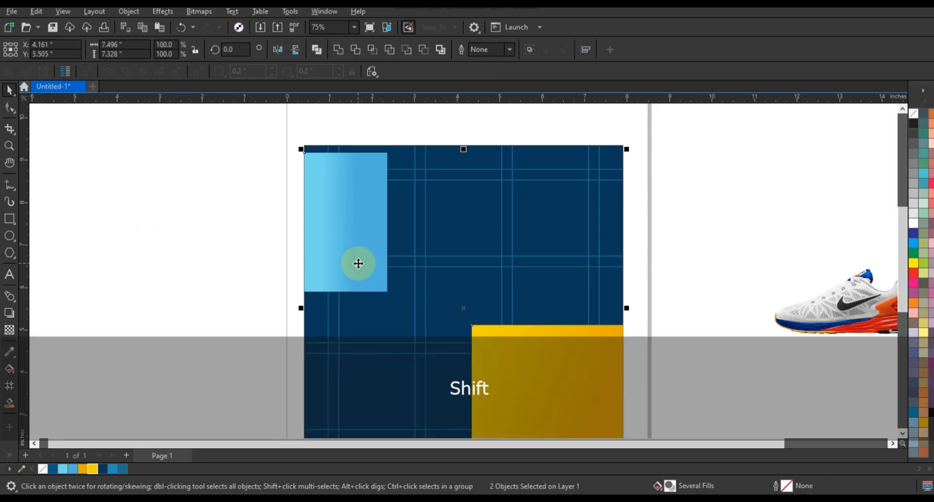
left_click(9, 313)
left_click_drag(311, 211, 625, 309)
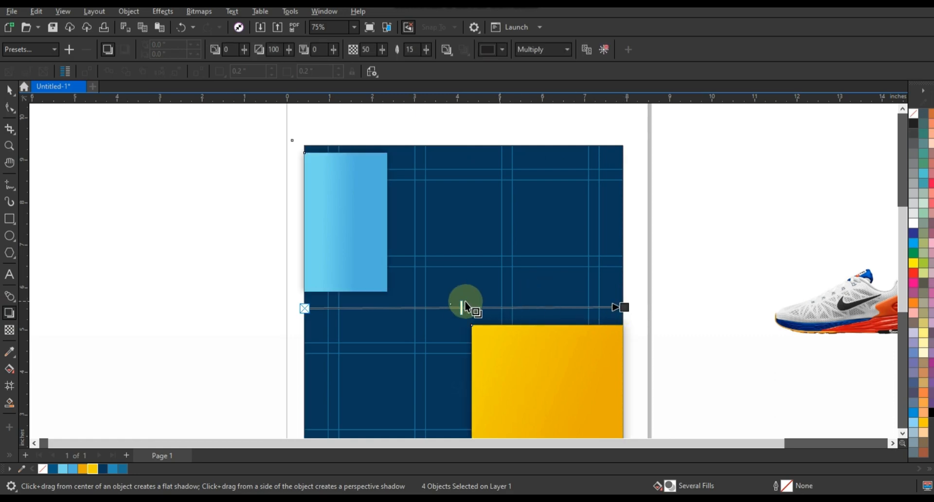
left_click_drag(460, 306, 501, 306)
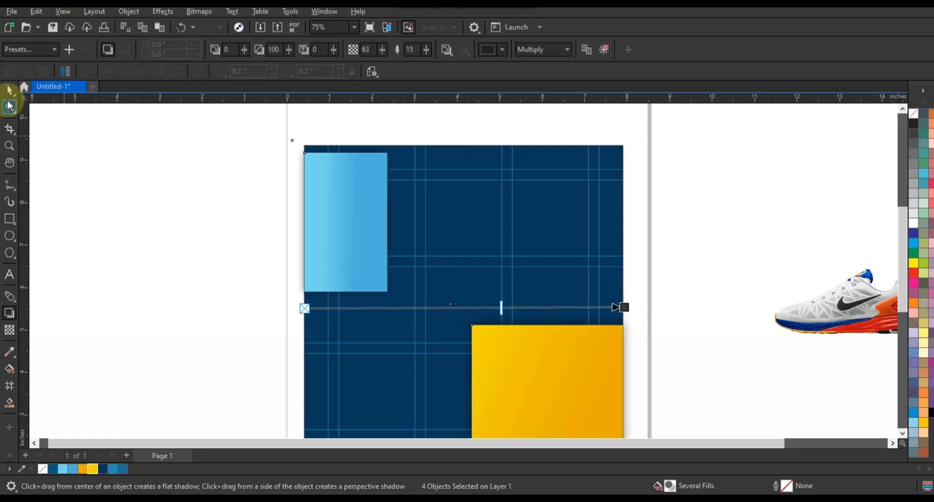
left_click(9, 90)
left_click(129, 11)
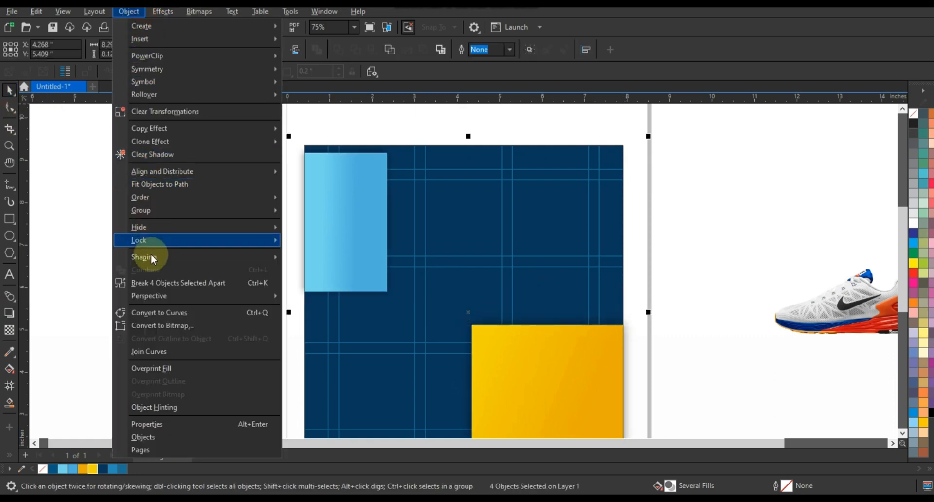
left_click(153, 285)
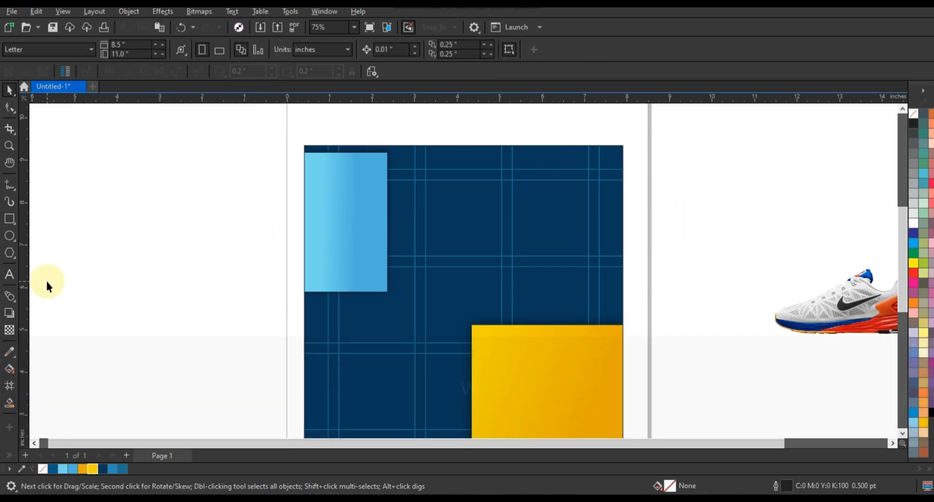
Step: Draw a wide grey-filled rectangle beside the page
left_click(11, 222)
left_click_drag(58, 222, 260, 305)
key("shift+F2")
left_click(914, 183)
key("F3")
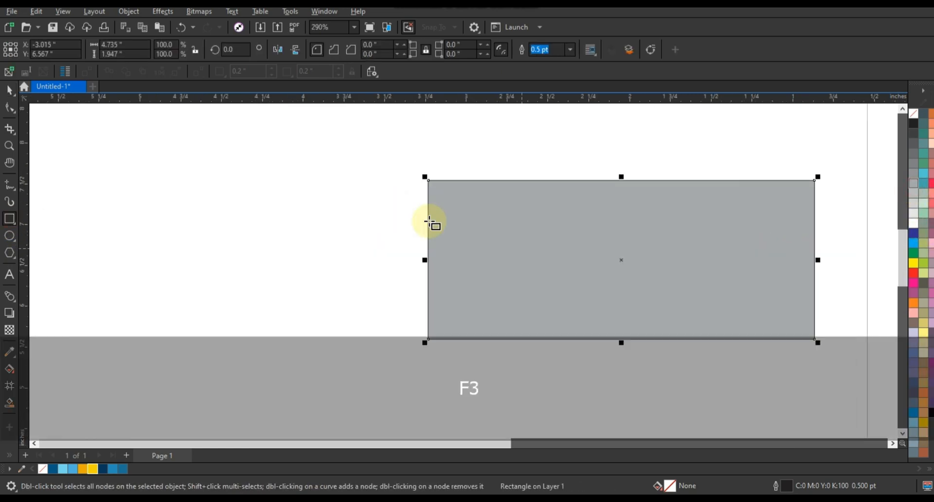
Step: Draw a tall thin rectangle, skew it to slant right, and place it on the grey rectangle
left_click_drag(255, 167, 266, 395)
left_click(9, 91)
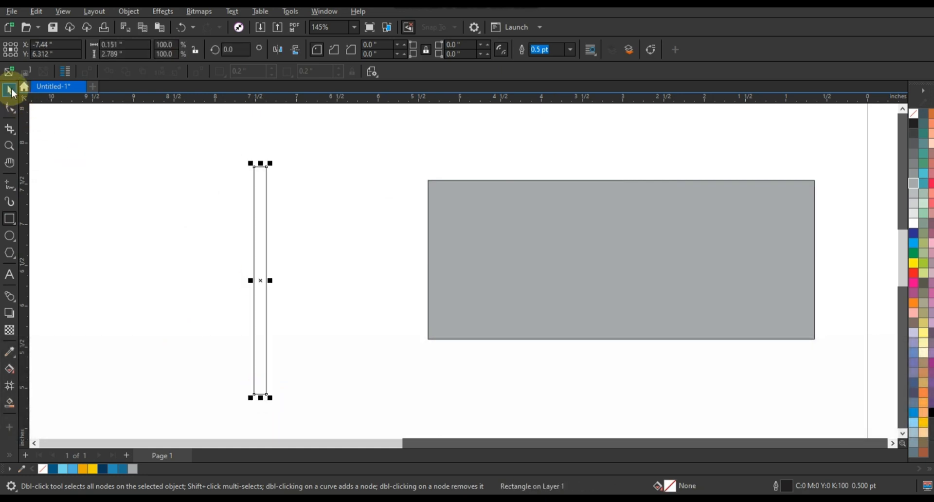
left_click(267, 214)
left_click_drag(261, 168, 387, 170)
left_click_drag(364, 210, 459, 199)
Step: Repeat the slanted strip into an evenly spaced row and select it with the grey rectangle
left_click_drag(423, 273, 451, 274)
key("ctrl+r")
key("ctrl+r")
key("ctrl+r")
key("ctrl+r")
key("ctrl+r")
key("ctrl+r")
key("ctrl+r")
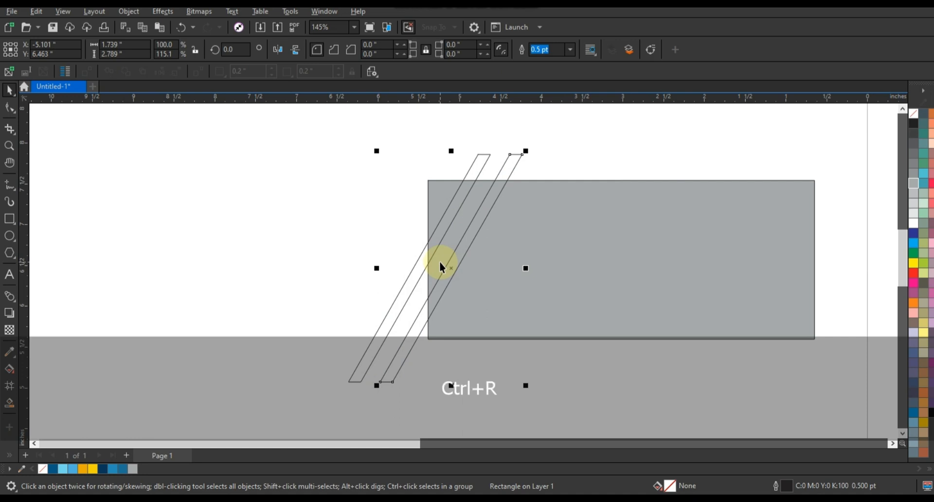
key("ctrl+r")
key("ctrl+r")
key("ctrl+r")
key("ctrl+r")
key("ctrl+r")
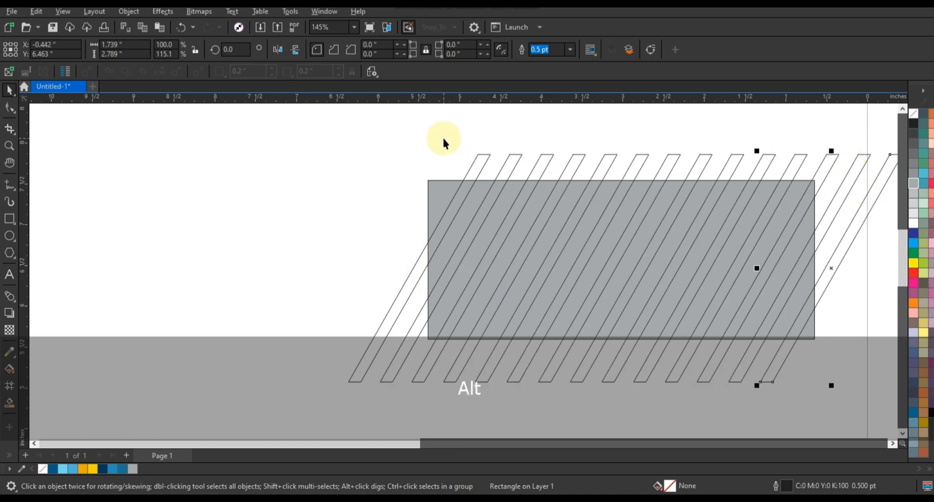
key("F3")
left_click_drag(444, 145, 676, 168)
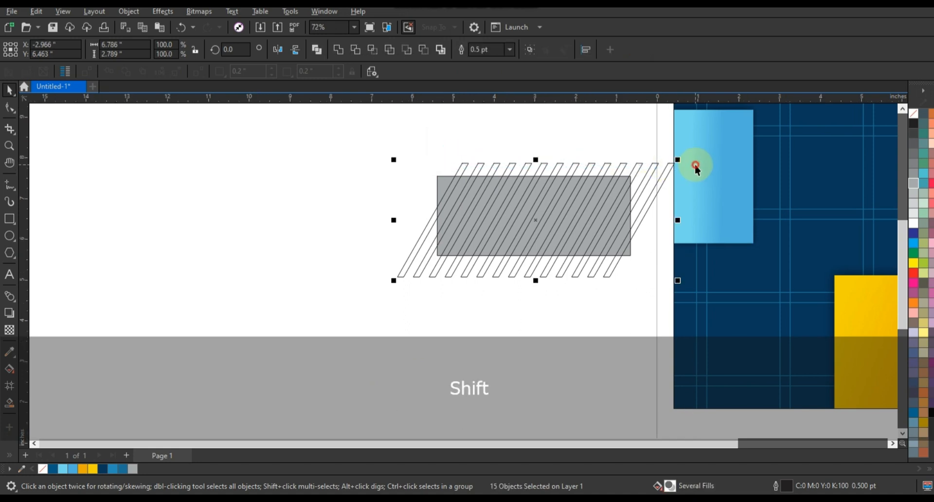
Step: Combine the stripes, trim the grey rectangle with them, and delete the leftover lines
left_click(337, 49)
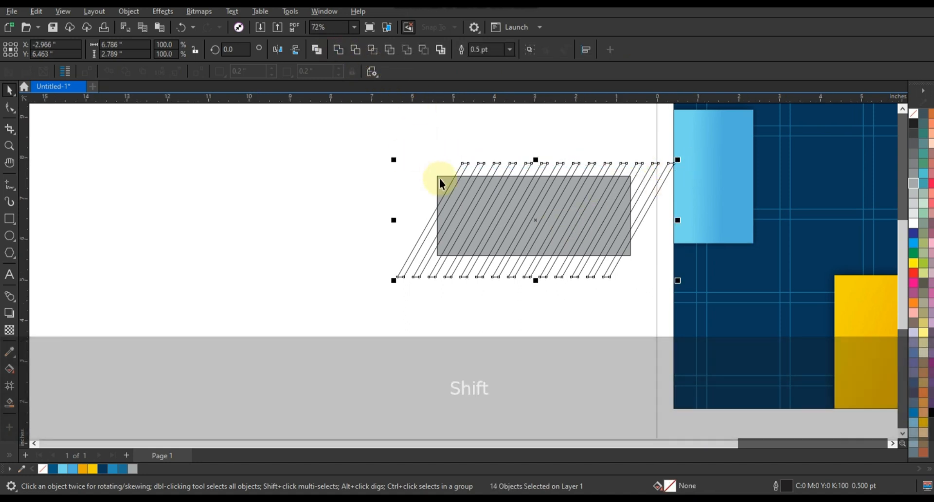
left_click(439, 179, "shift")
key("c")
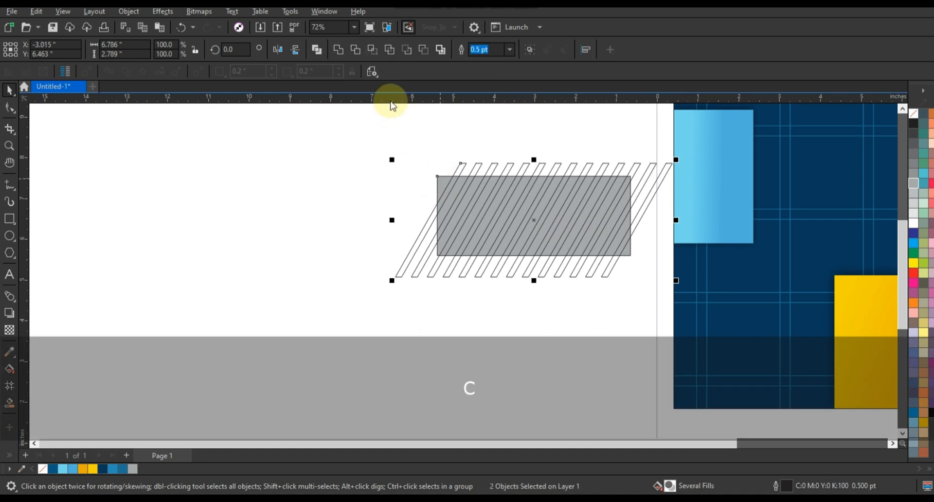
left_click(355, 49)
left_click(313, 181)
left_click(654, 168)
key("Delete")
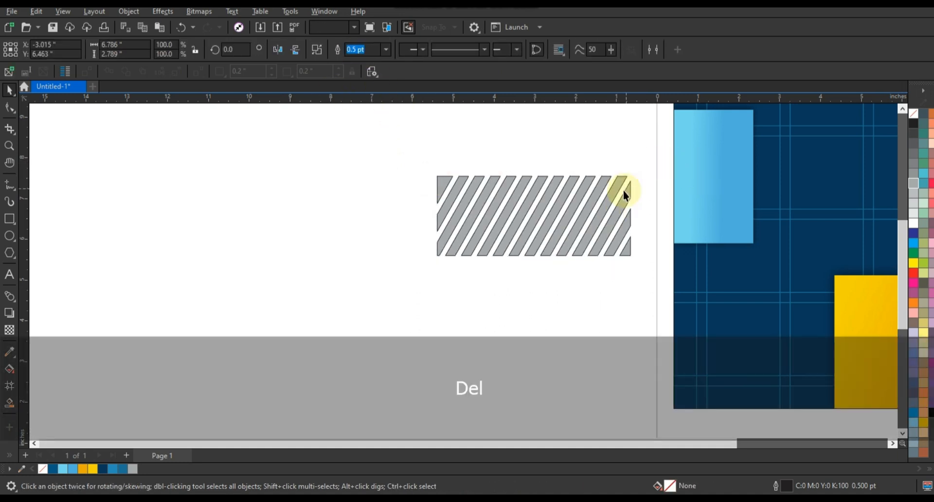
Step: Centre the striped shape on the navy background
left_click(623, 191)
left_click(840, 221, "shift")
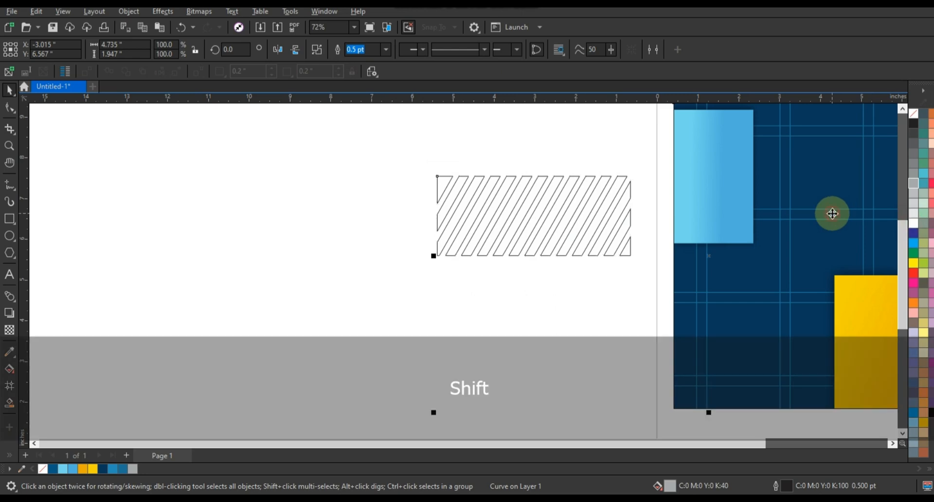
key("c")
key("shift+F2")
key("Escape")
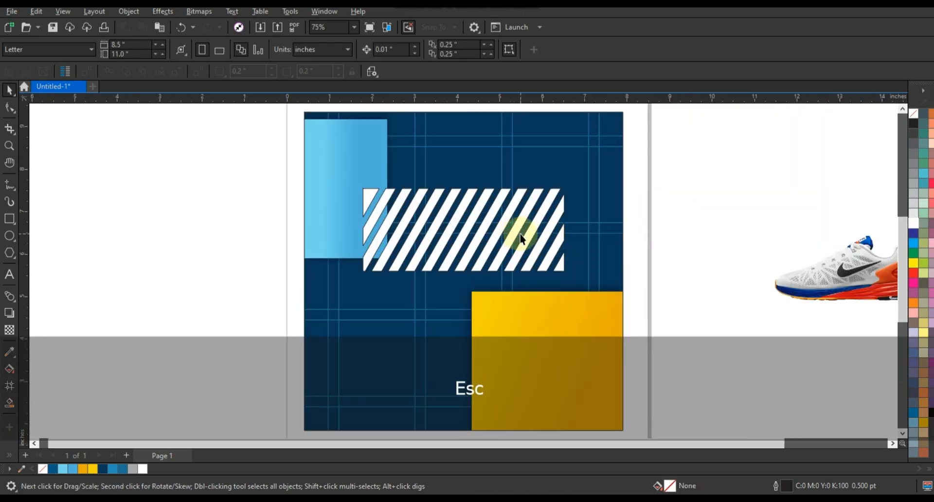
Step: Move the striped block onto the poster's middle, remove its outline, and enlarge it slightly
left_click_drag(520, 238, 526, 273)
right_click(913, 115)
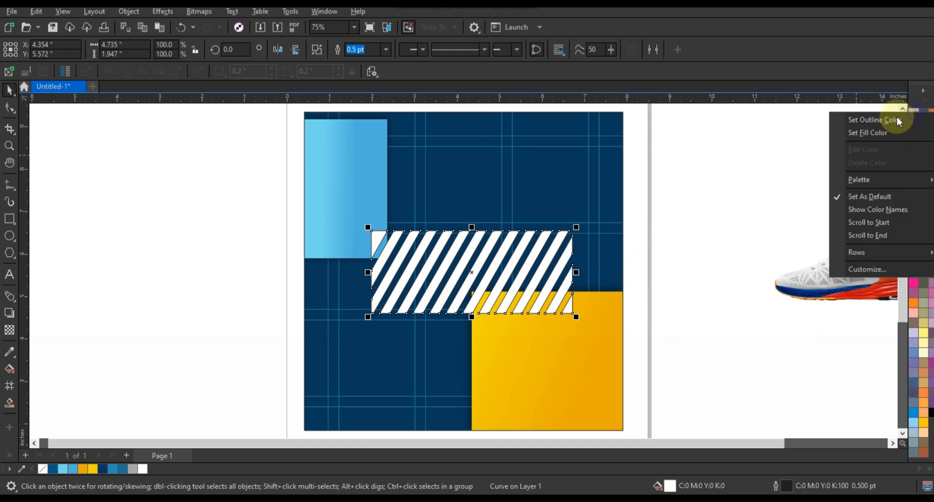
left_click(892, 119)
left_click(721, 280)
left_click_drag(564, 315, 566, 317)
left_click_drag(581, 235, 587, 231)
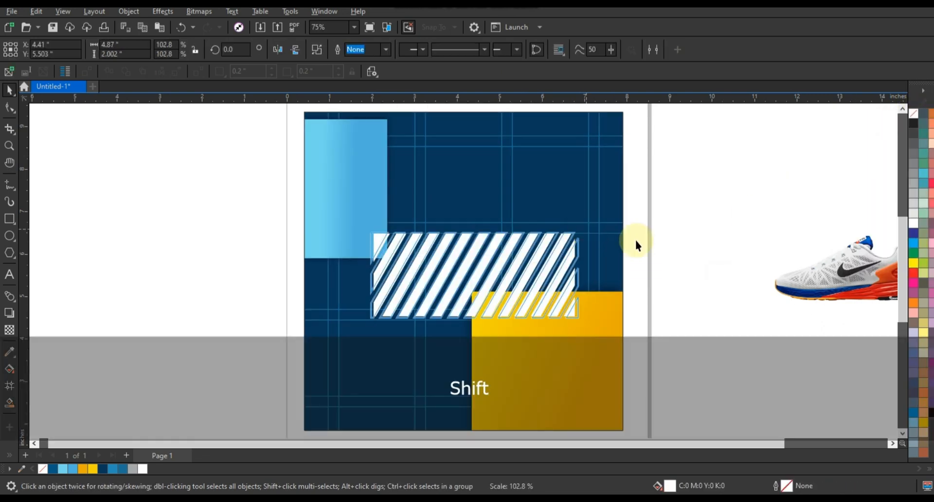
left_click(732, 247)
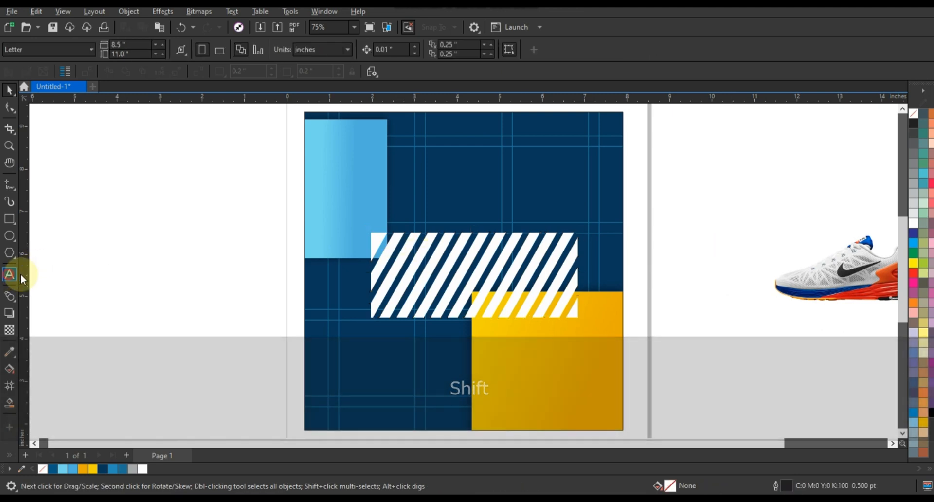
Step: Type RUNNING SHOES $99 in capitals and break the text apart into separate lines
left_click(9, 274)
key("Caps_Lock")
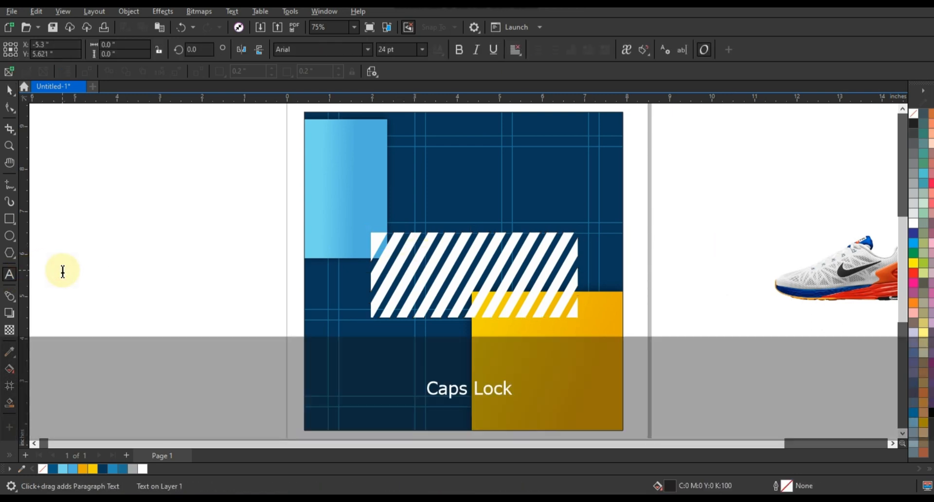
type("UNNING")
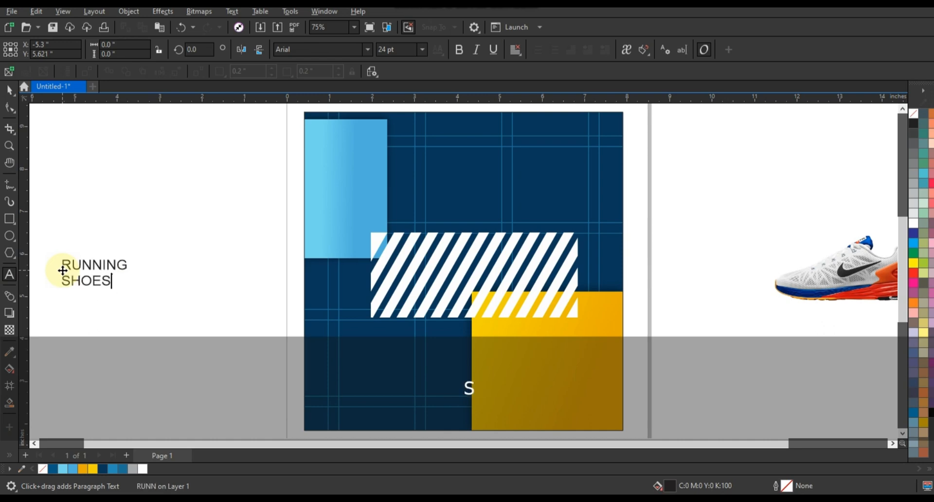
type("$99")
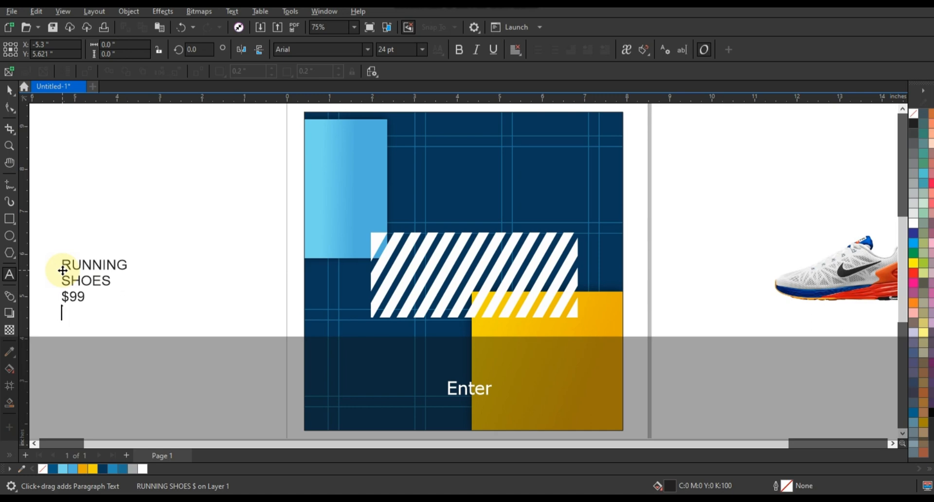
left_click(9, 90)
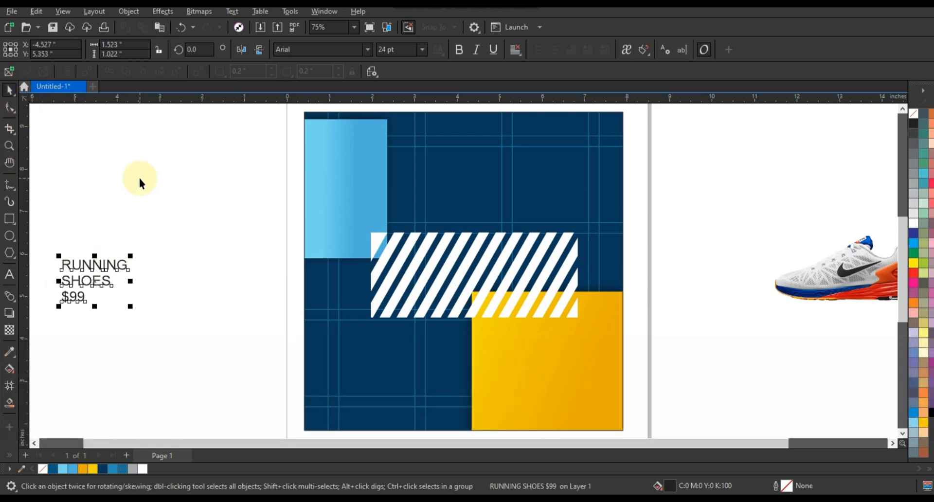
key("ctrl+k")
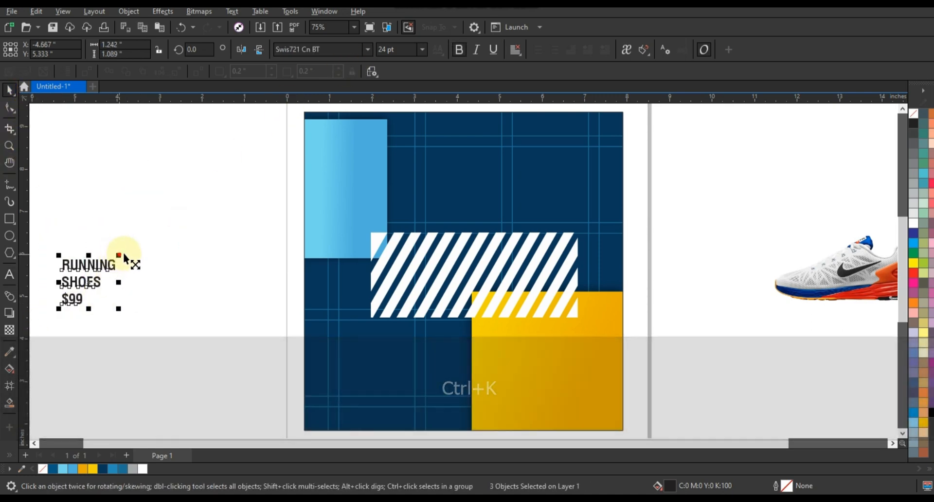
Step: Enlarge the text lines, then shrink SHOES and tuck it up under RUNNING
left_click_drag(123, 254, 194, 217)
left_click(133, 263)
key("Up")
key("Up")
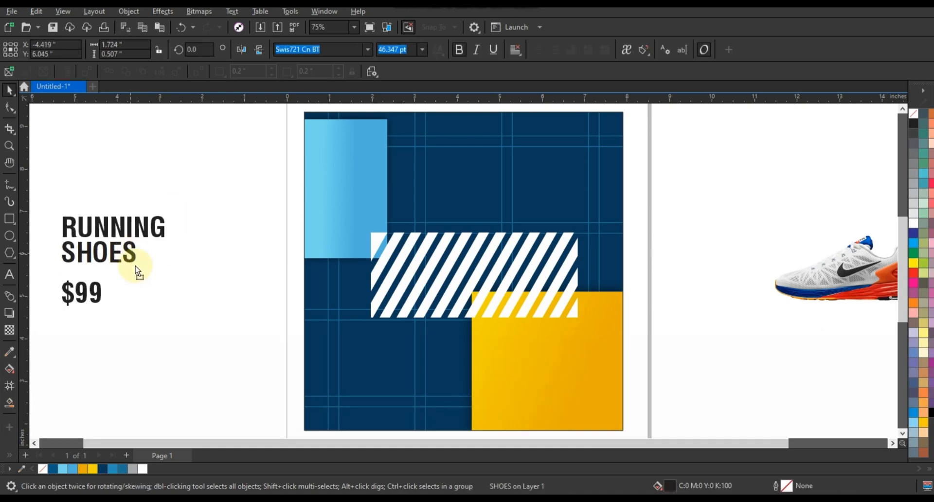
left_click_drag(120, 267, 117, 267)
Step: Move RUNNING SHOES onto the navy poster, make it white, and enlarge it slightly higher
left_click(115, 222, "shift")
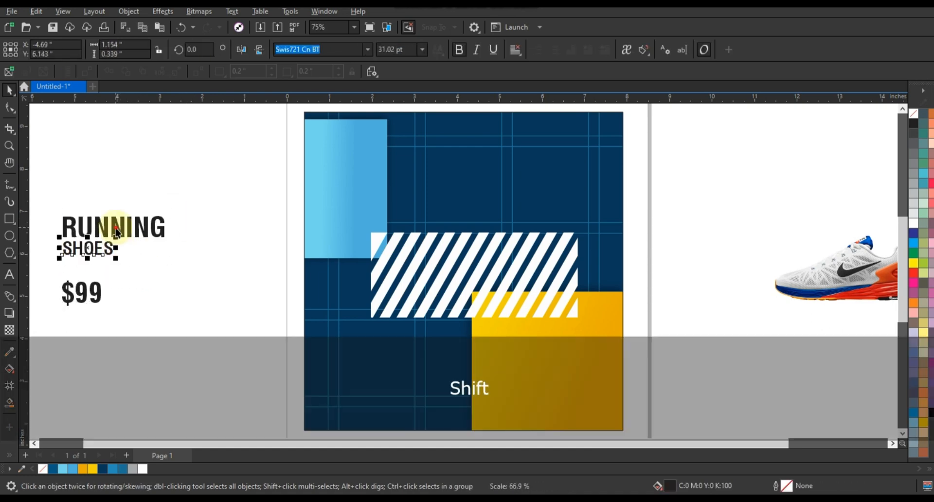
left_click_drag(115, 221, 448, 157)
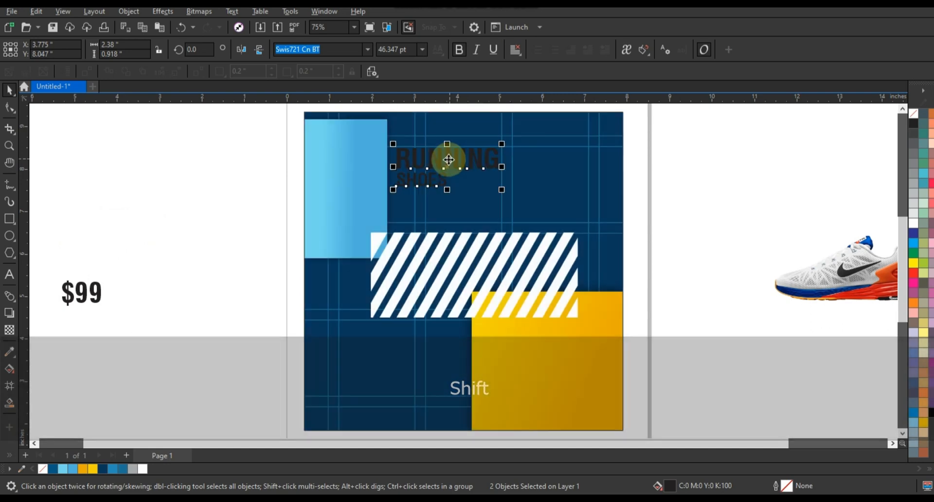
left_click(913, 224)
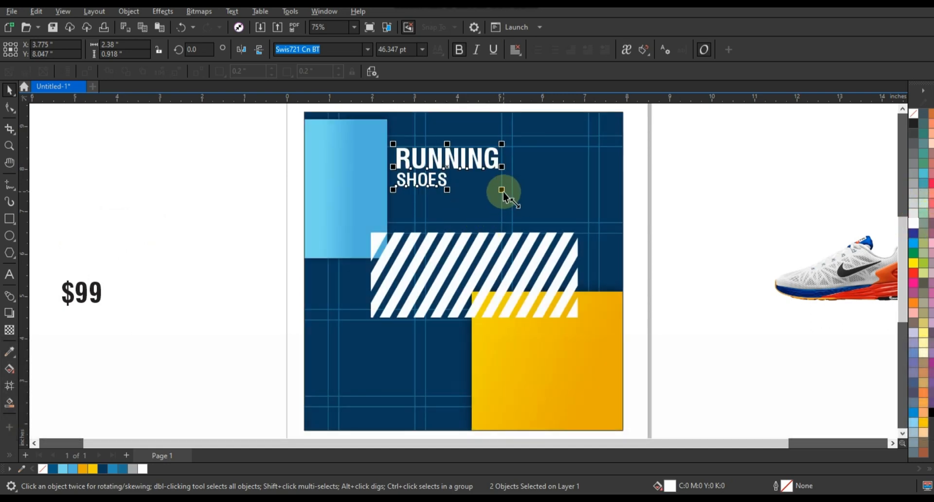
left_click_drag(503, 194, 559, 216)
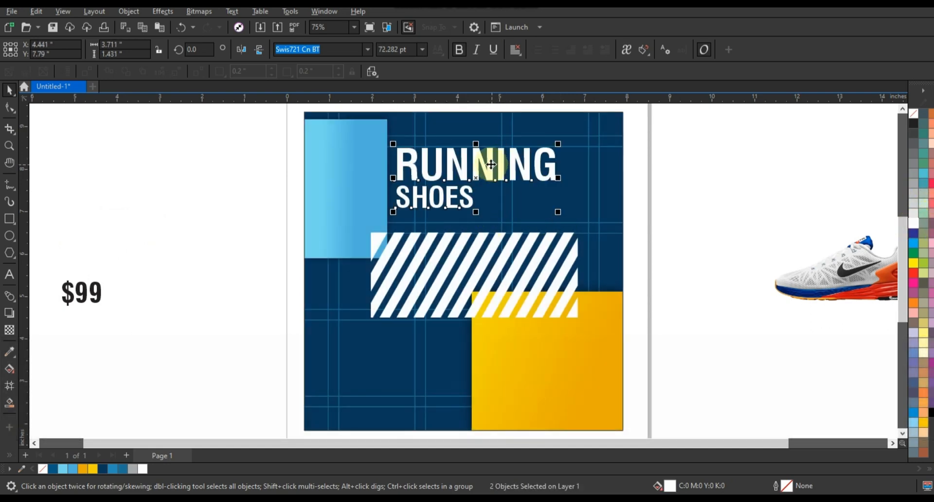
left_click_drag(491, 164, 491, 154)
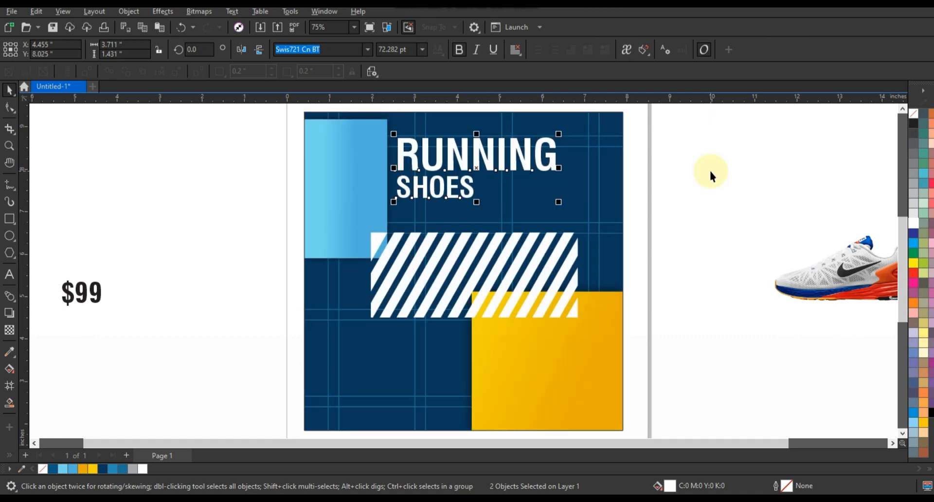
Step: Italicize the title and give RUNNING a yellow-orange gradient fill
key("ctrl+i")
left_click(682, 155)
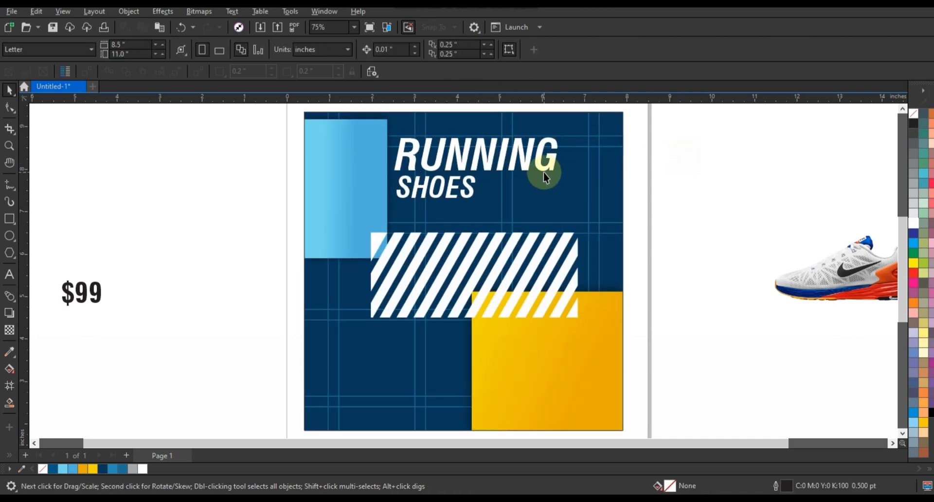
left_click(83, 469)
key("g")
left_click_drag(524, 175, 461, 146)
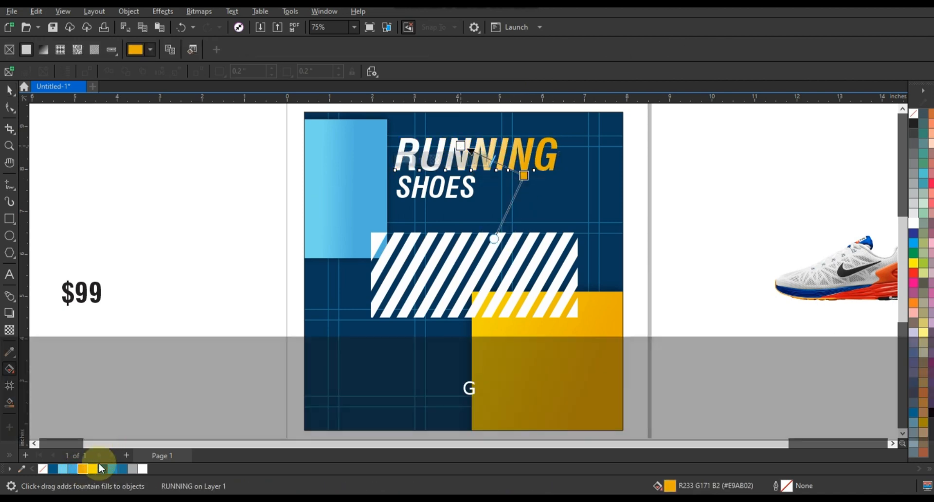
left_click_drag(93, 468, 460, 146)
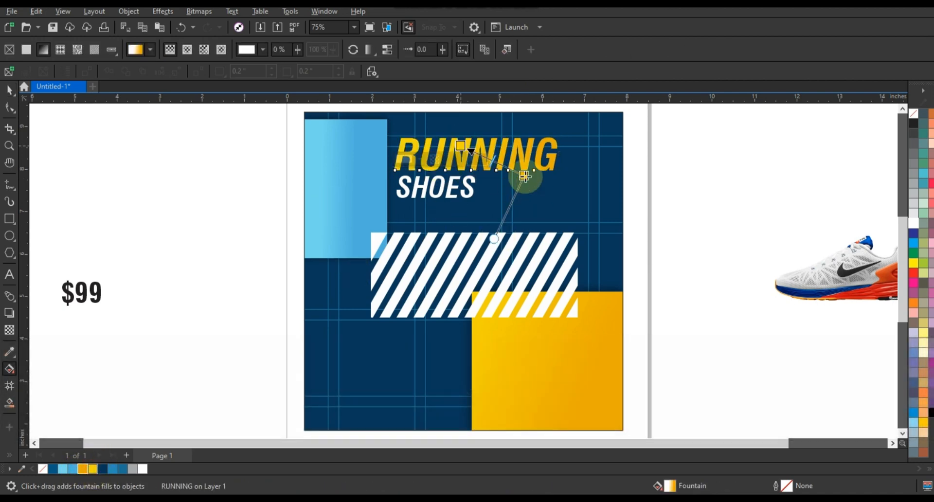
left_click_drag(524, 176, 535, 177)
Step: Move both title lines up near the poster's top and shrink them slightly
left_click(10, 90)
left_click(121, 167)
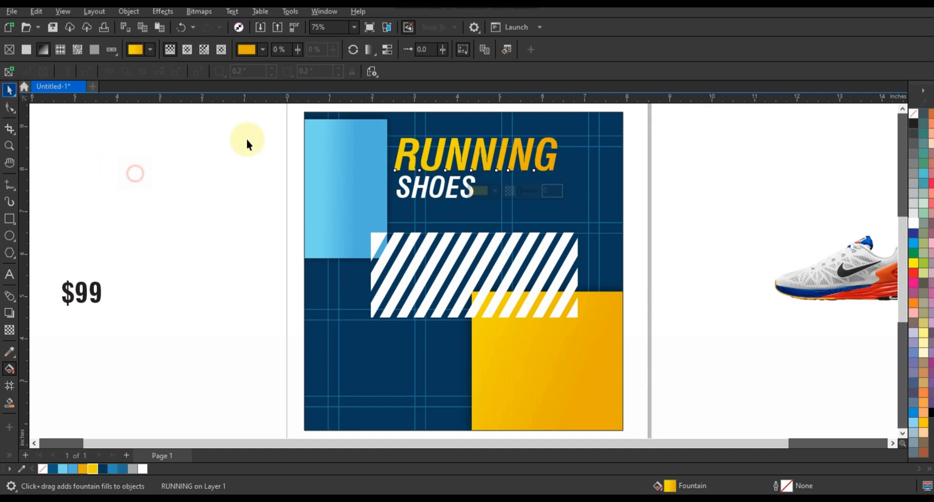
left_click_drag(262, 125, 630, 221)
left_click_drag(546, 171, 549, 153)
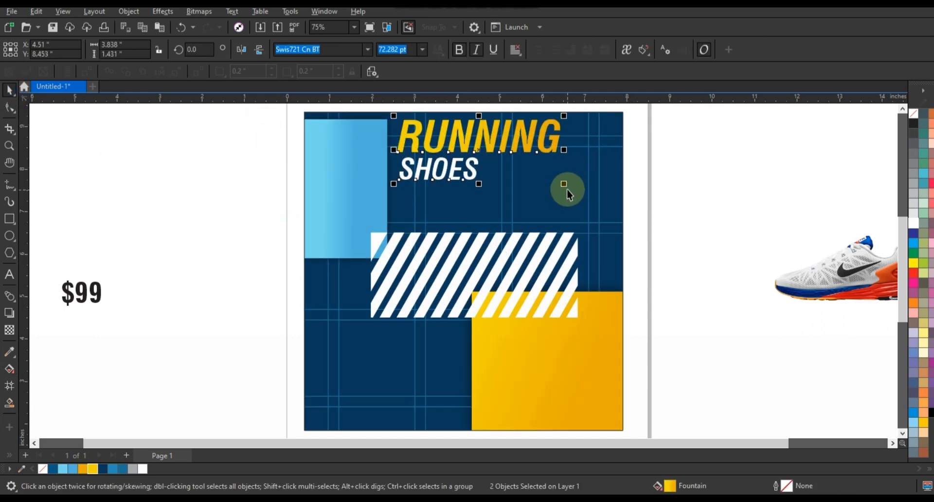
left_click_drag(564, 184, 554, 180)
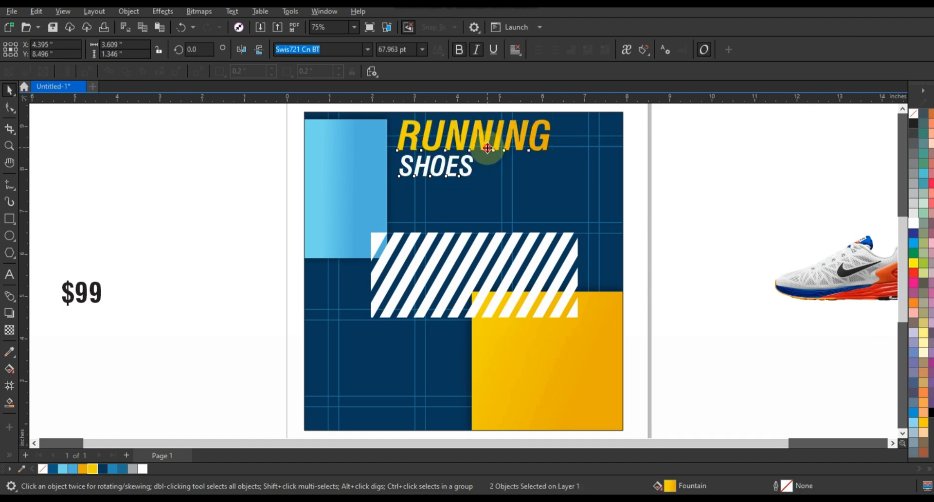
left_click_drag(488, 148, 486, 151)
Step: Bring the sneaker in front of the striped band, tilt it about 24° and enlarge it
left_click(809, 291)
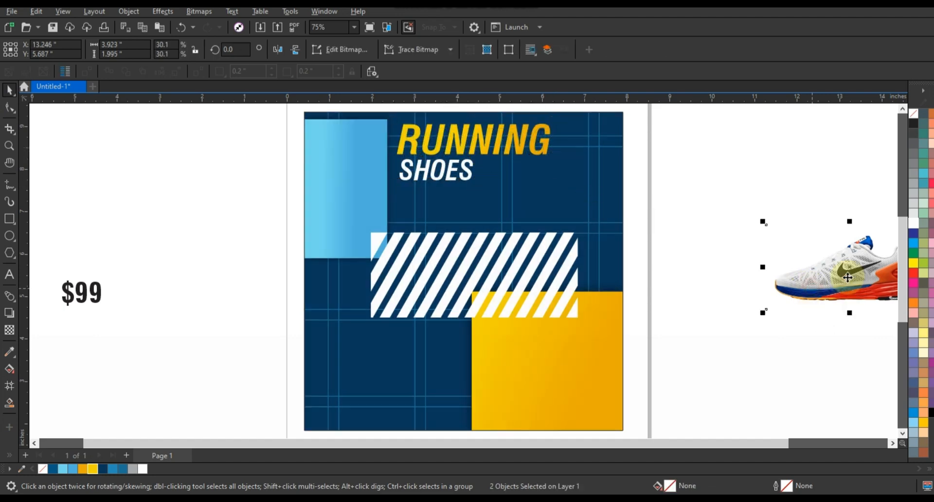
left_click_drag(809, 292, 484, 283)
key("shift+Page_Up")
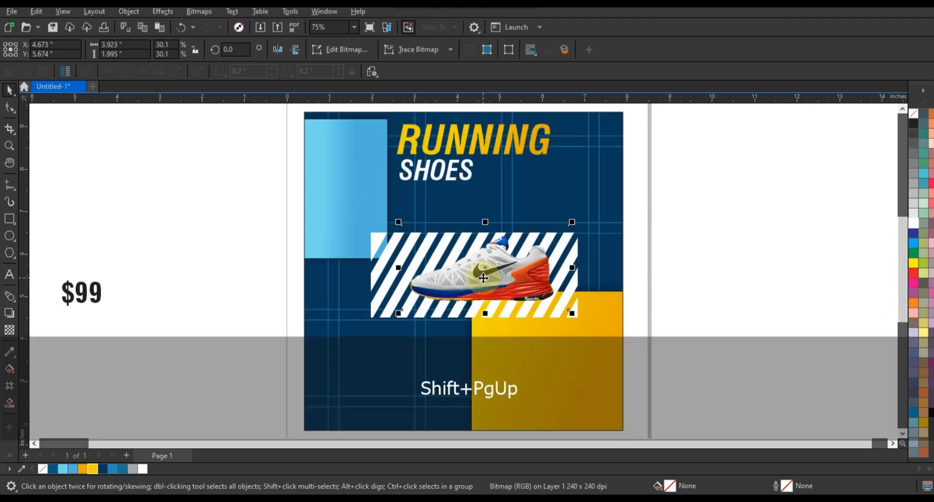
left_click(484, 270)
left_click_drag(571, 317, 489, 281)
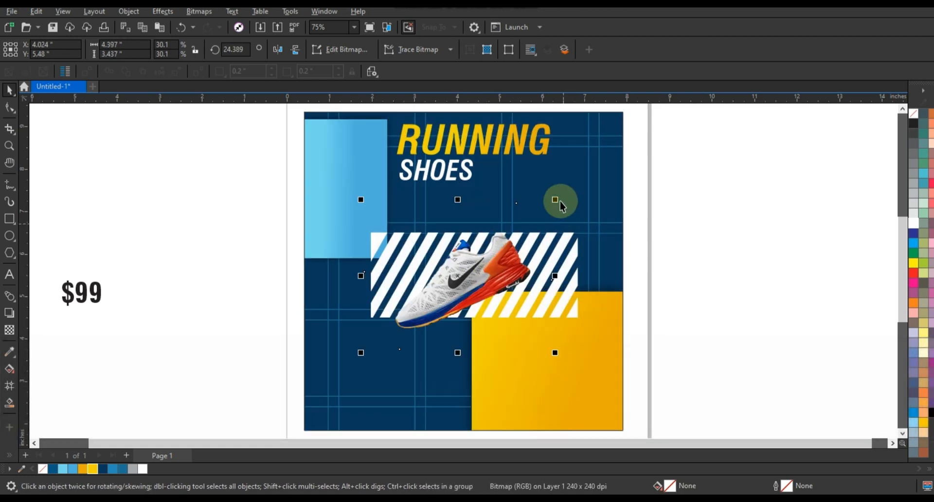
left_click_drag(556, 200, 618, 153)
left_click_drag(549, 237, 548, 226)
left_click_drag(618, 395, 607, 389)
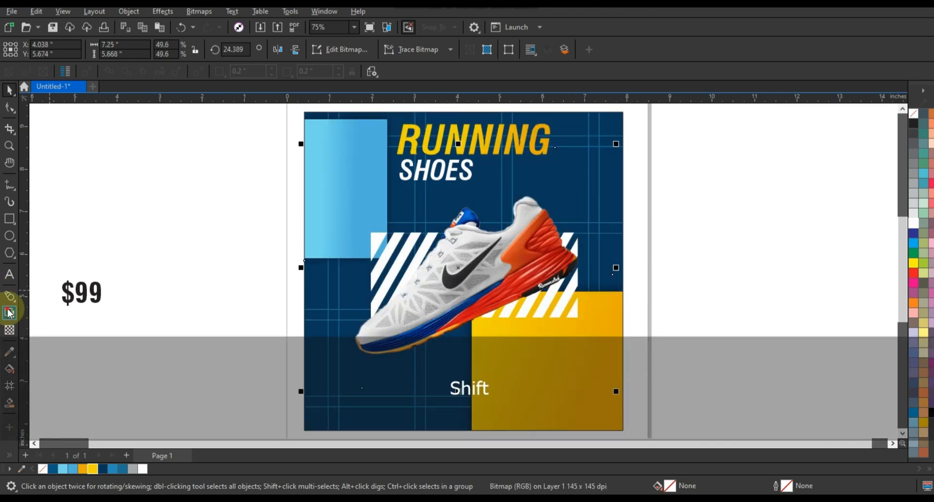
left_click(9, 313)
Step: Add an outside-feathered drop shadow (opacity 80, feather 5) to the sneaker, then break it apart
left_click_drag(458, 267, 405, 351)
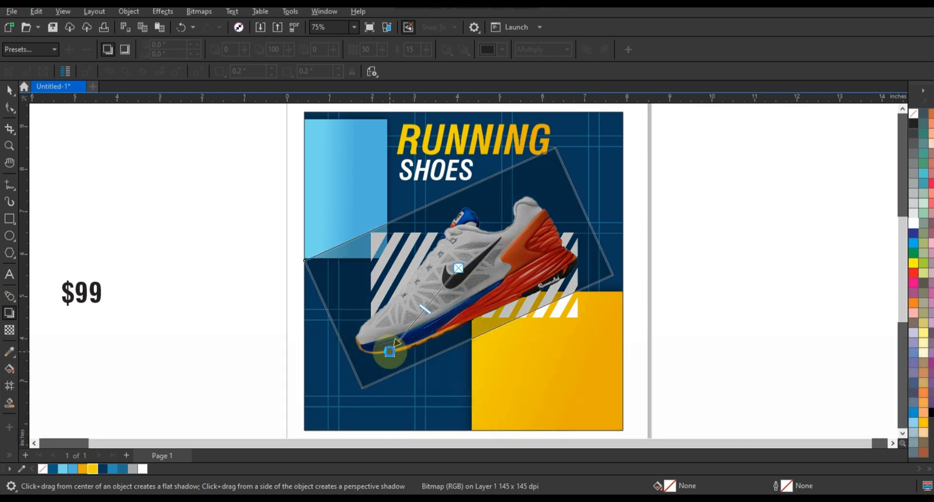
left_click_drag(413, 320, 413, 319)
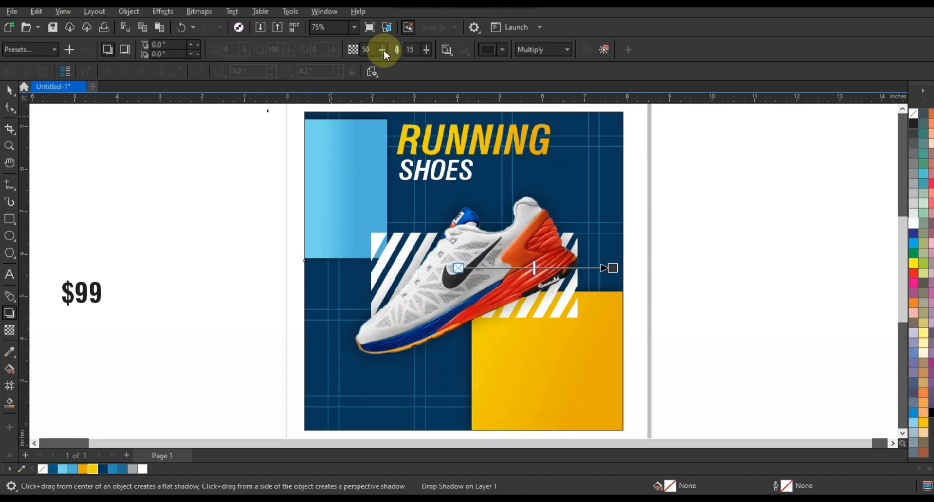
left_click(444, 51)
left_click(464, 108)
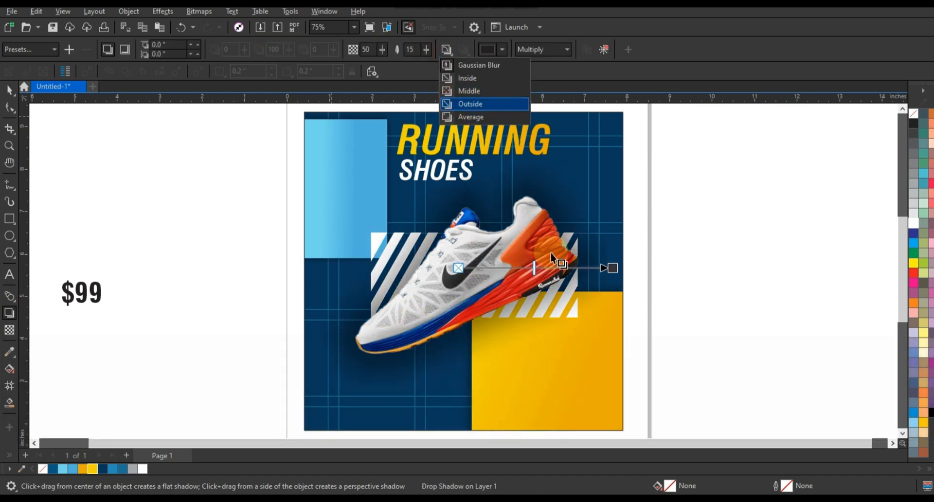
left_click_drag(536, 268, 579, 268)
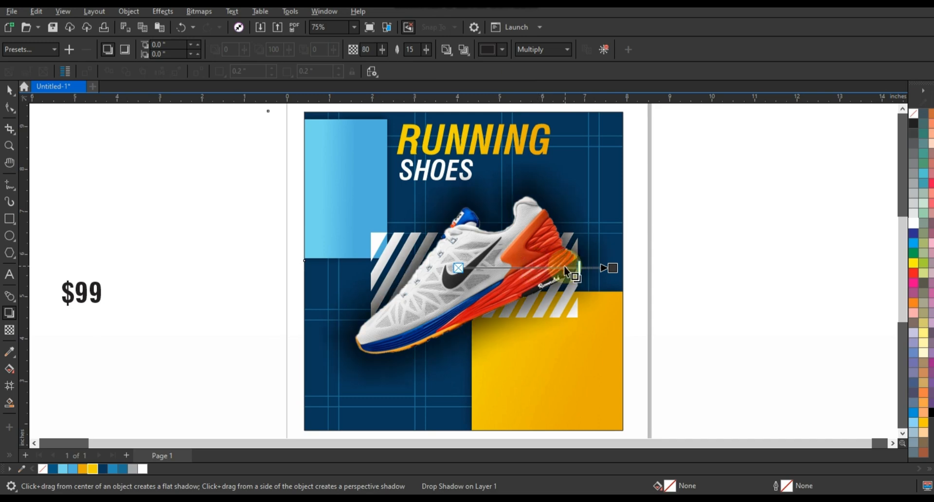
left_click(408, 50)
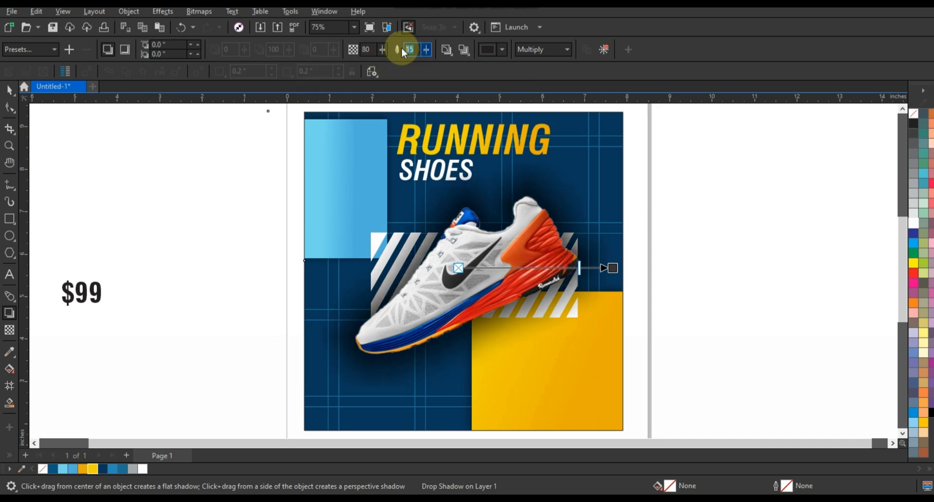
type("5")
key("Return")
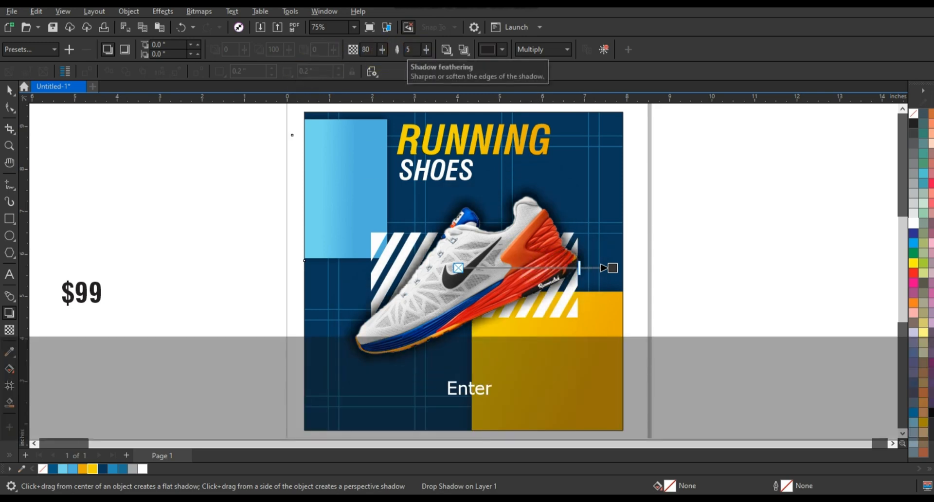
left_click(138, 13)
left_click(155, 283)
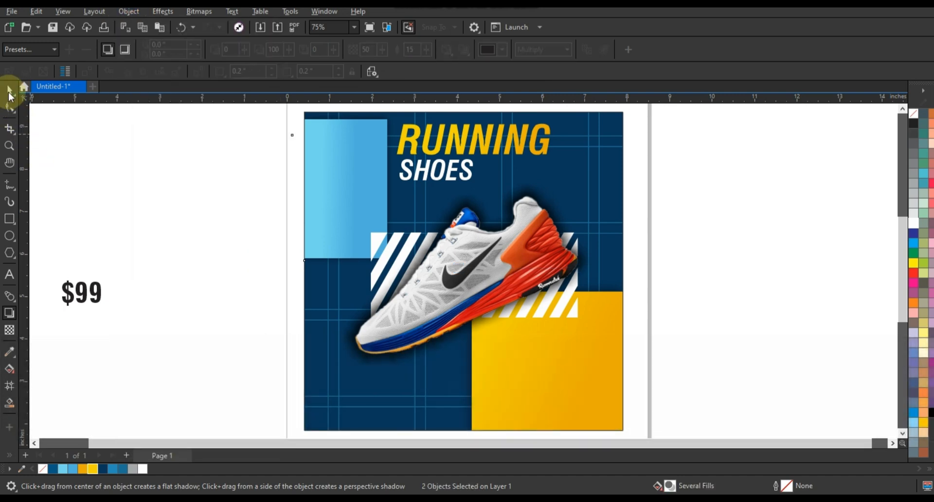
Step: Place the $99 price at the poster's upper right, undoing an accidental lens rectangle move
left_click(704, 255)
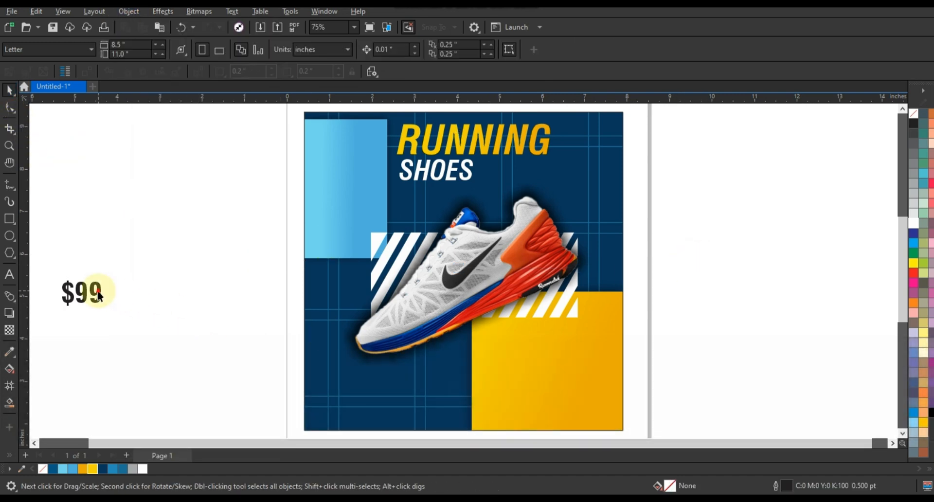
left_click_drag(99, 296, 601, 212)
key("ctrl+z")
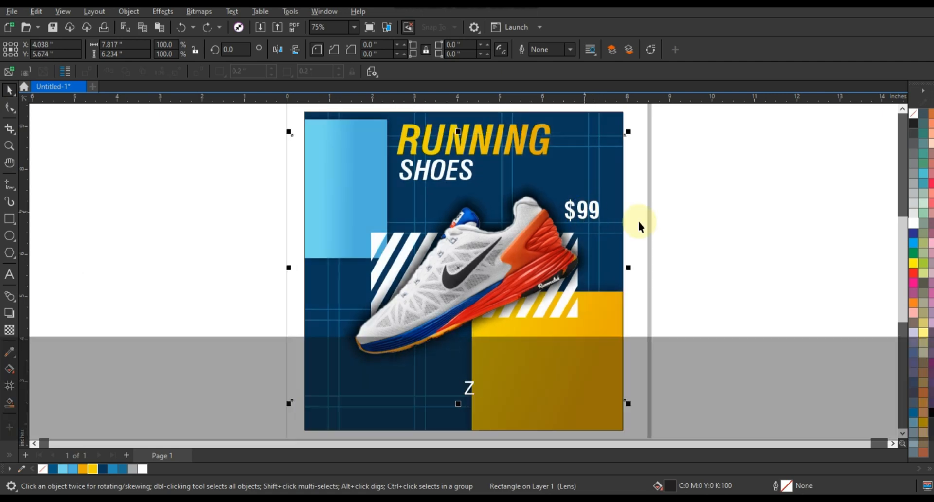
left_click(643, 208)
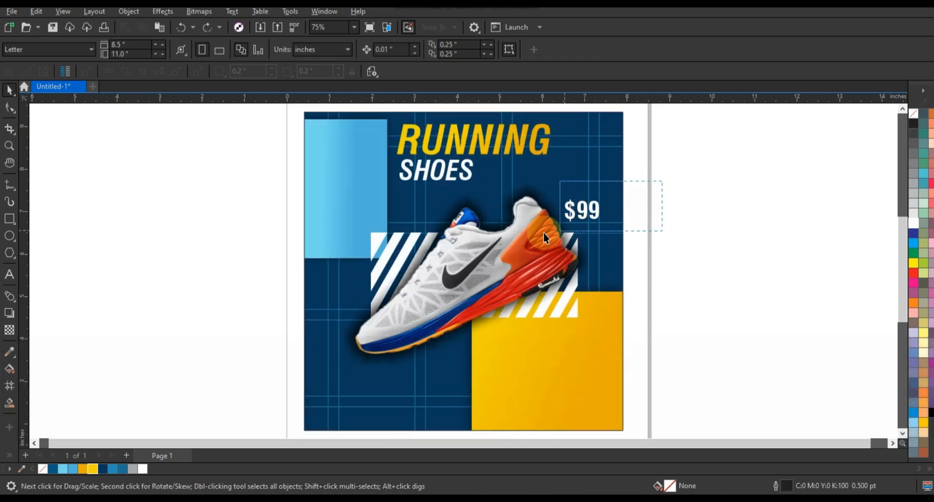
left_click(579, 208)
left_click_drag(586, 208, 594, 208)
left_click(704, 219)
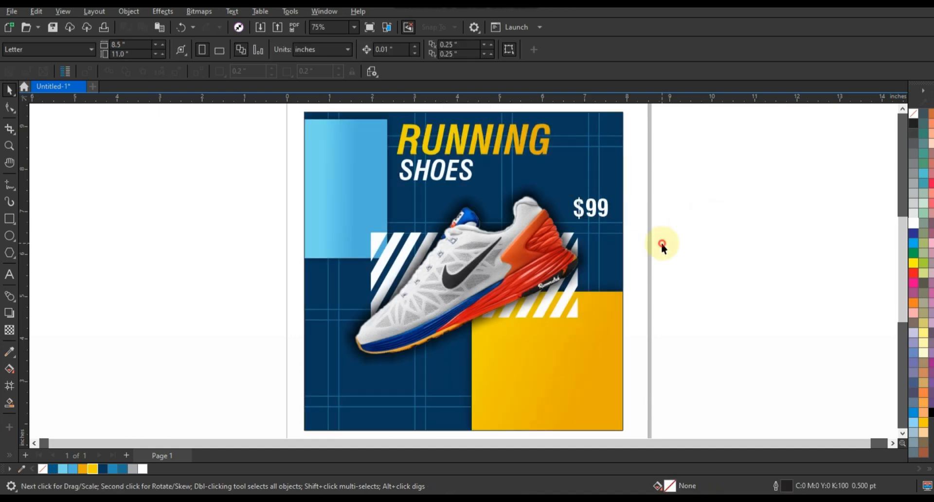
Step: Draw a dark blue pill-shaped button rectangle with rounded corners on the yellow panel
left_click(9, 146)
right_click(388, 209)
left_click_drag(324, 240, 668, 374)
left_click_drag(265, 181, 622, 367)
left_click(7, 222)
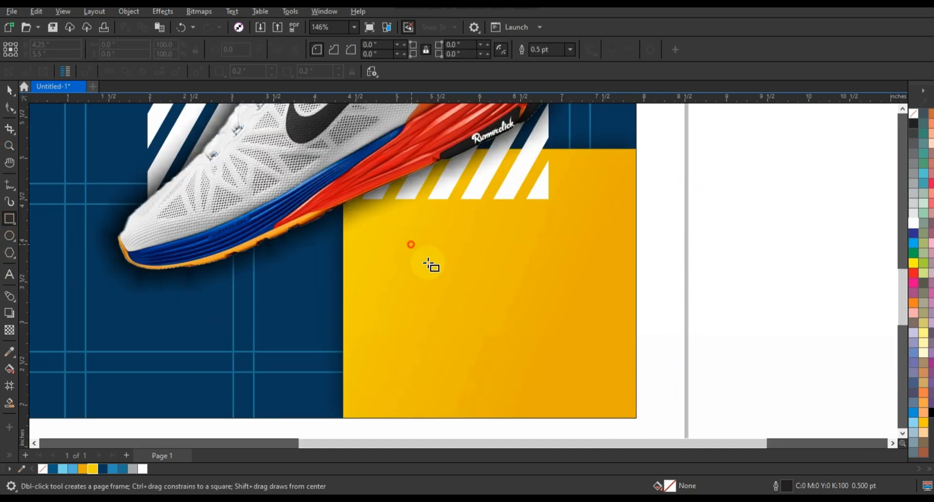
left_click_drag(411, 244, 568, 280)
left_click(9, 107)
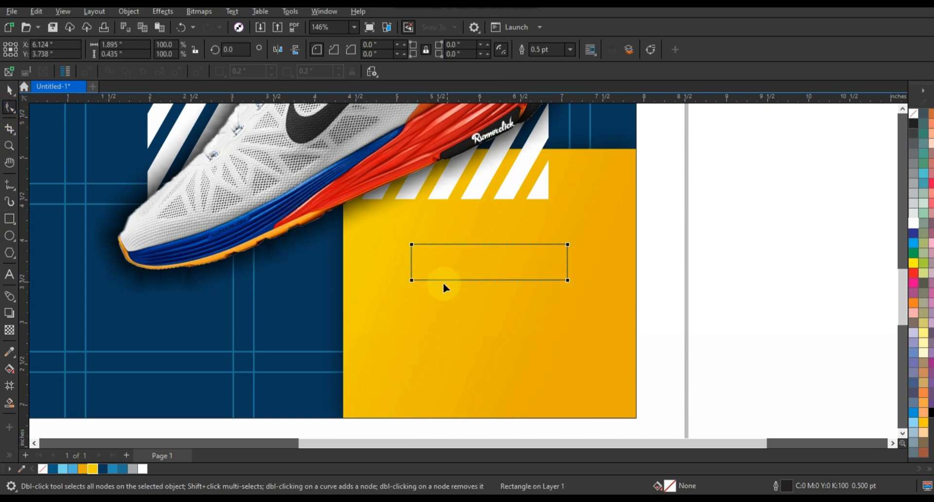
left_click_drag(413, 281, 499, 293)
left_click(9, 90)
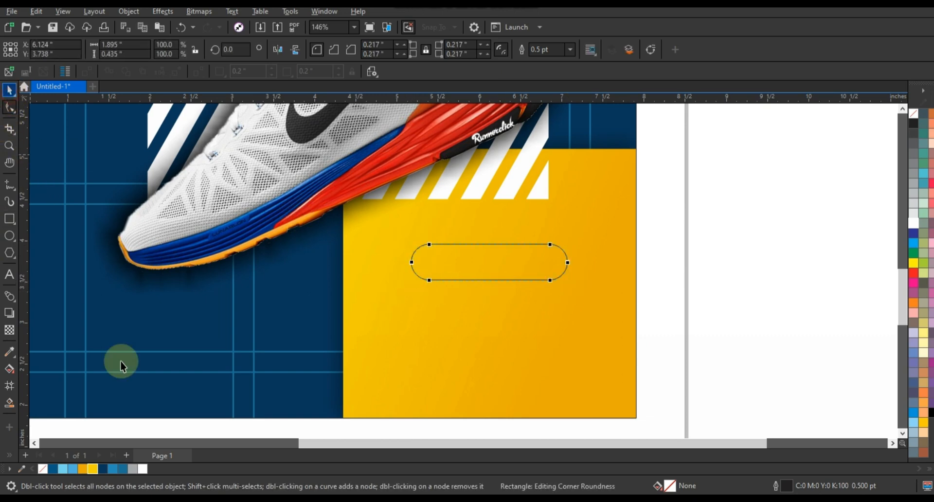
left_click(101, 468)
Step: Paste extra lorem text lines into the caption block
left_click(741, 347)
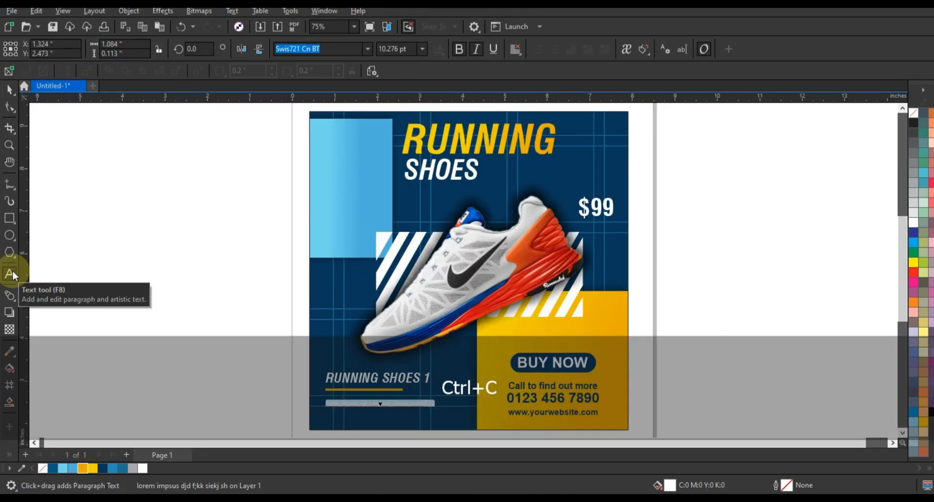
key("Right")
key("Return")
type("lorem impsus djd f;kk siekj shoew eiiusdjf sd")
key("Return")
type("lorem impsus djd f;kk siekj shoew eiiusdjf sd")
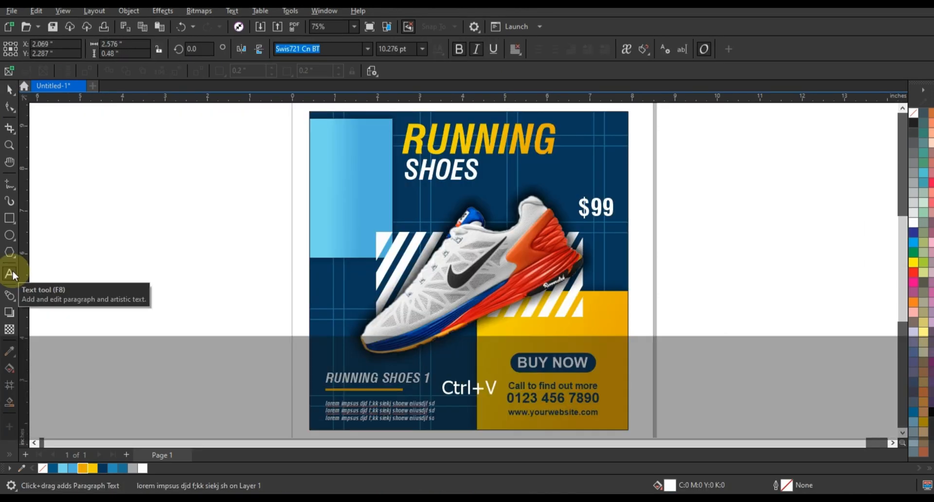
Step: Remove the outline from the poster's clipping frame
left_click(9, 89)
left_click(167, 351)
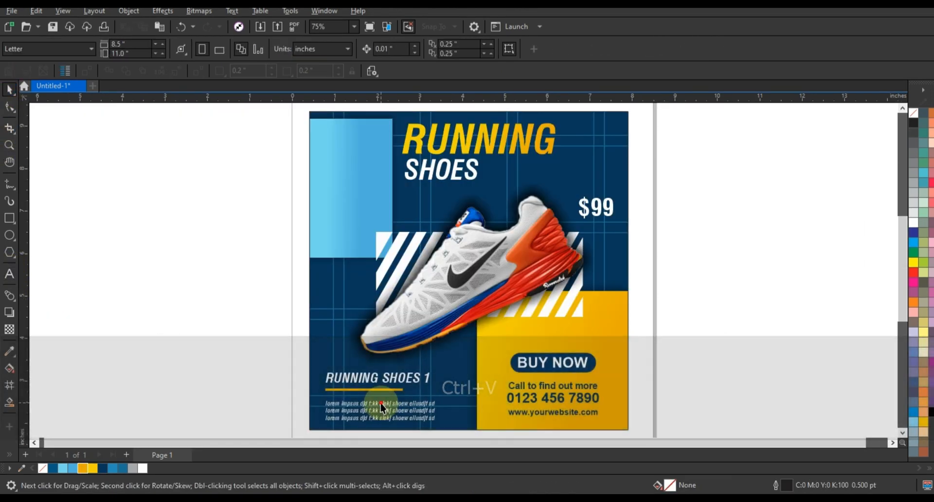
left_click(381, 406)
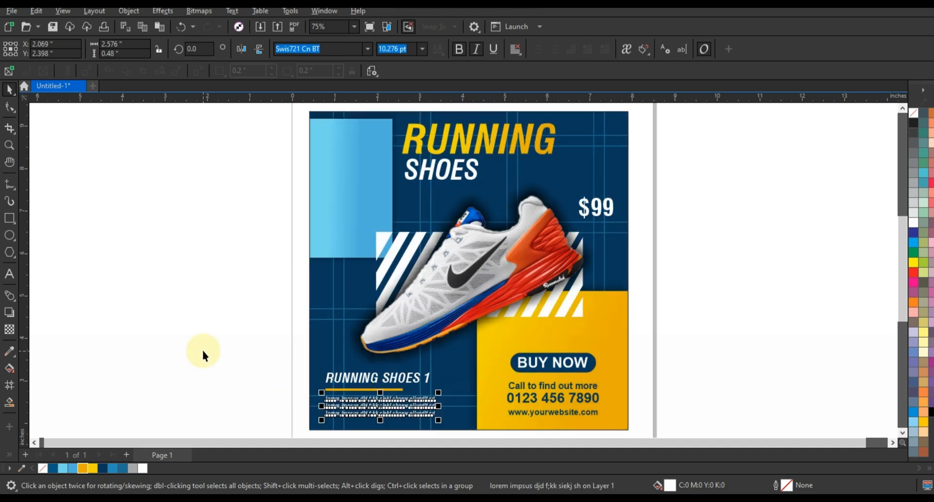
left_click(203, 349)
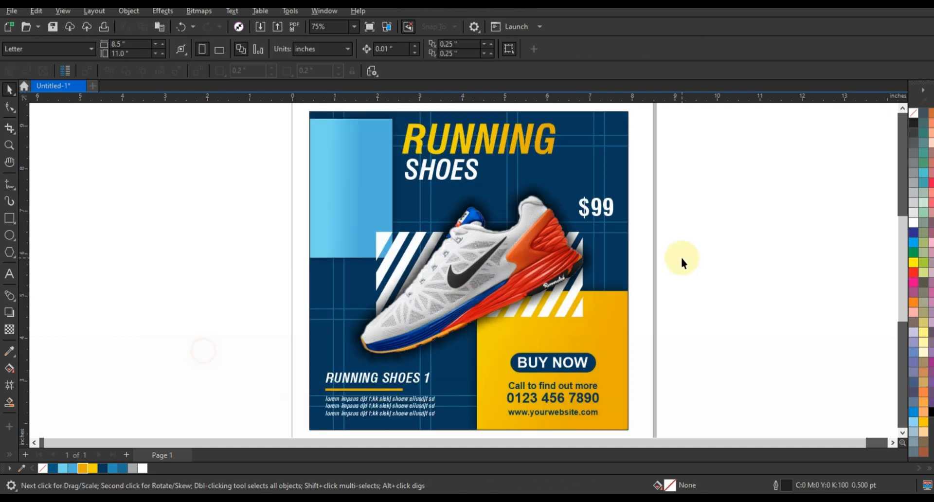
left_click(624, 168)
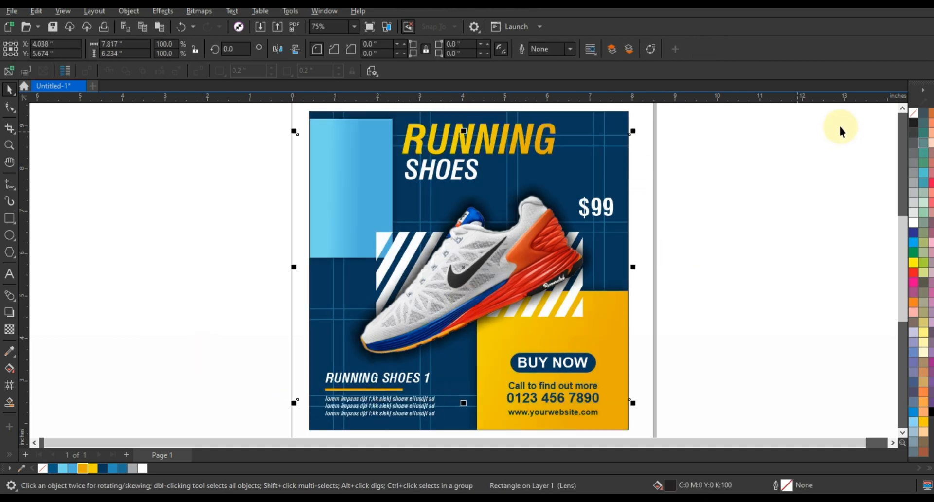
right_click(913, 115)
left_click(898, 121)
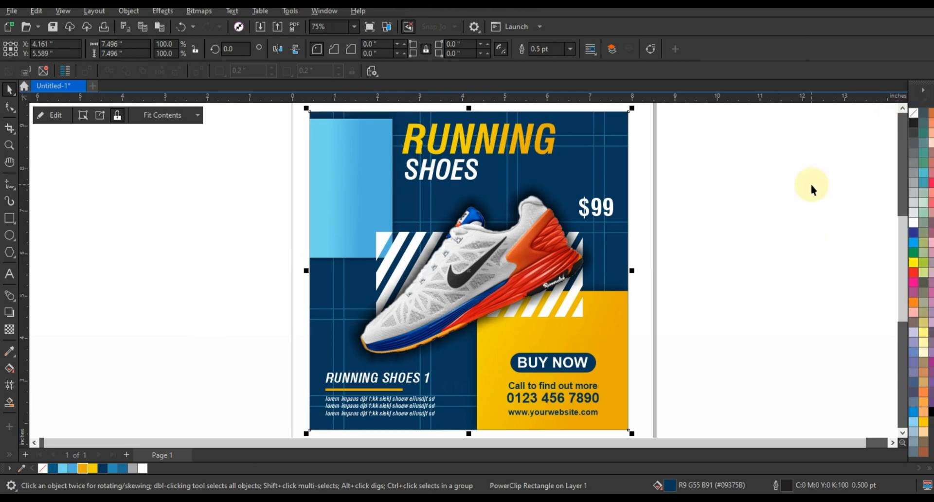
left_click(749, 251)
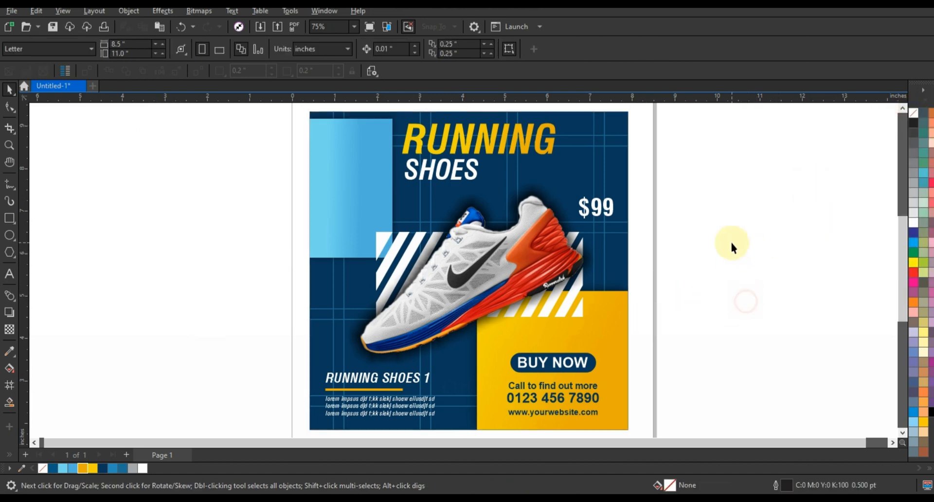
Step: Zoom to fit the whole design and show it in full-screen preview
key("F3")
key("Escape")
left_click_drag(715, 364, 468, 152)
key("shift+F2")
key("Escape")
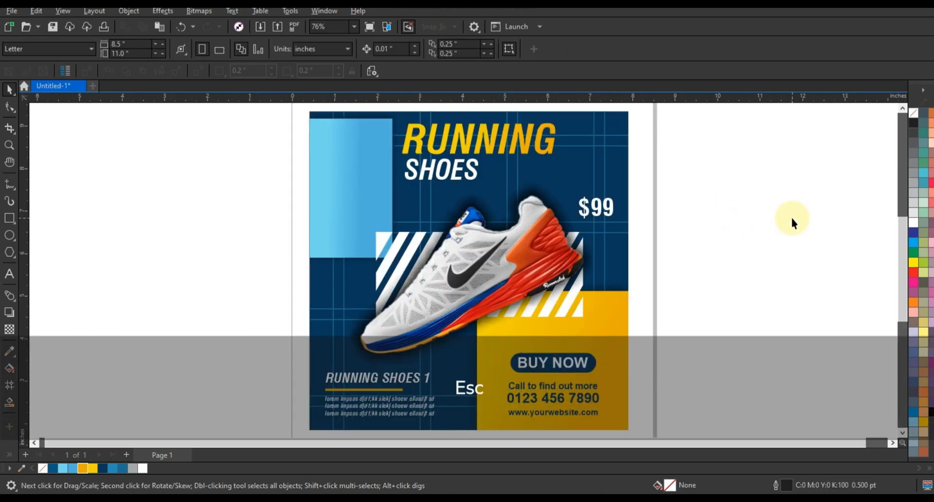
key("F9")
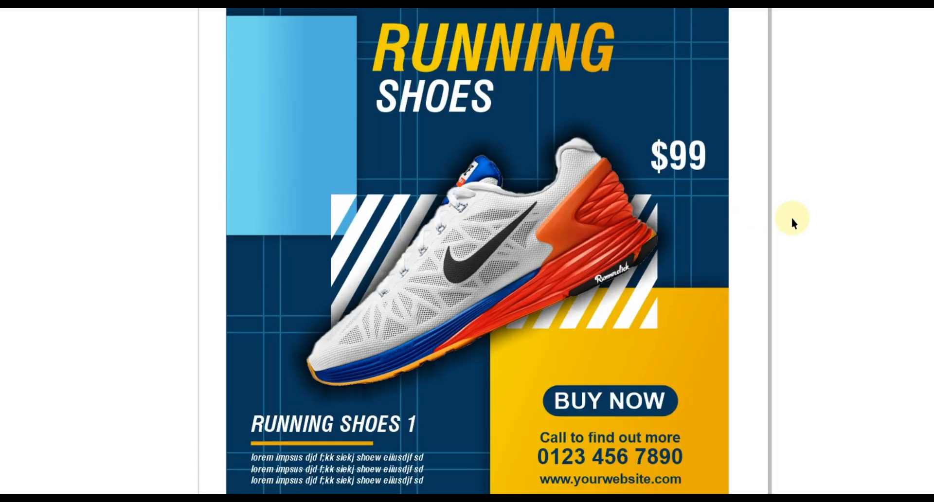